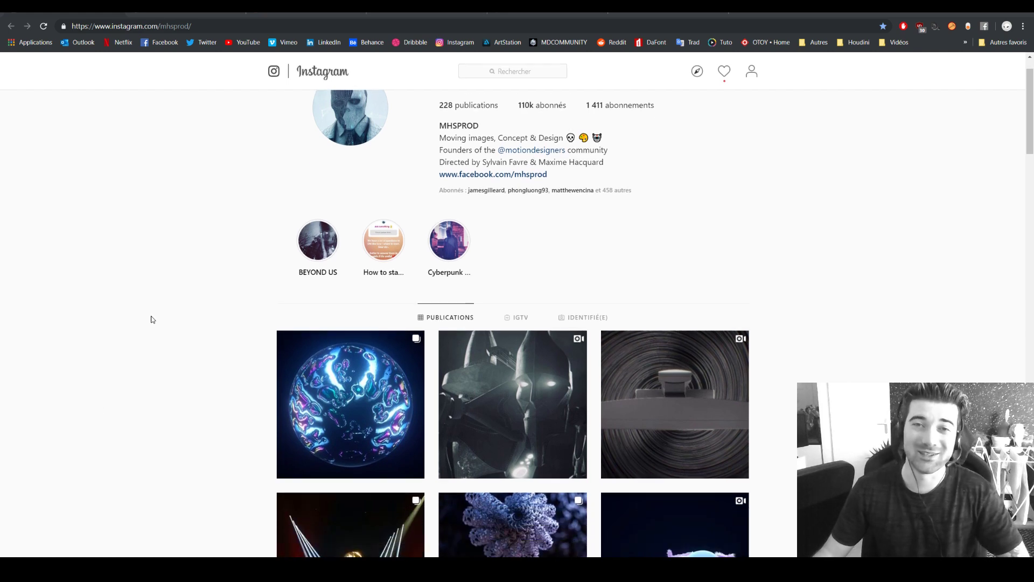
Step: Look over the posts on the mhsprod Instagram profile and the plugin store page of the Valkaari site
scroll(151, 319, down, 6)
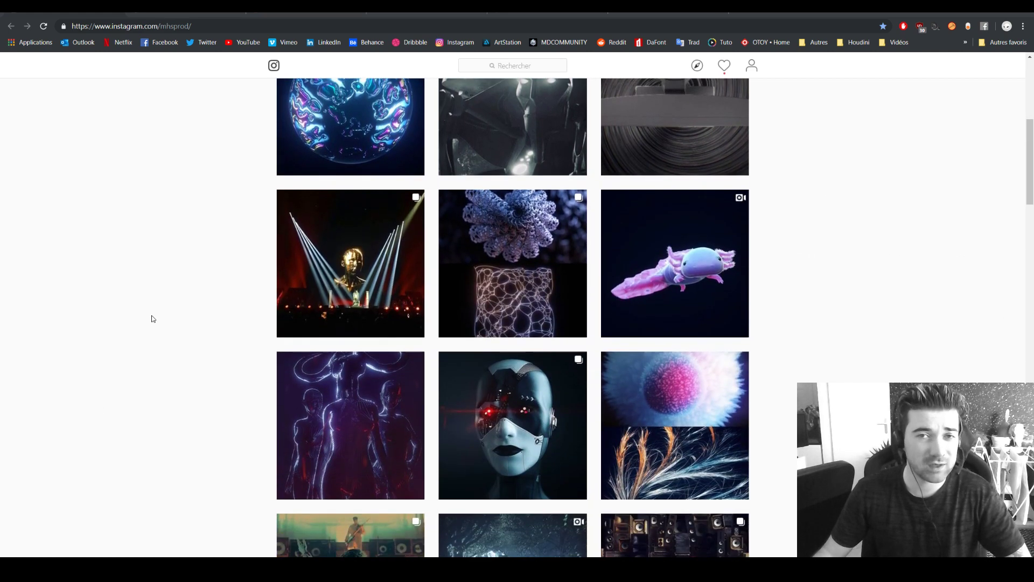
scroll(151, 319, down, 4)
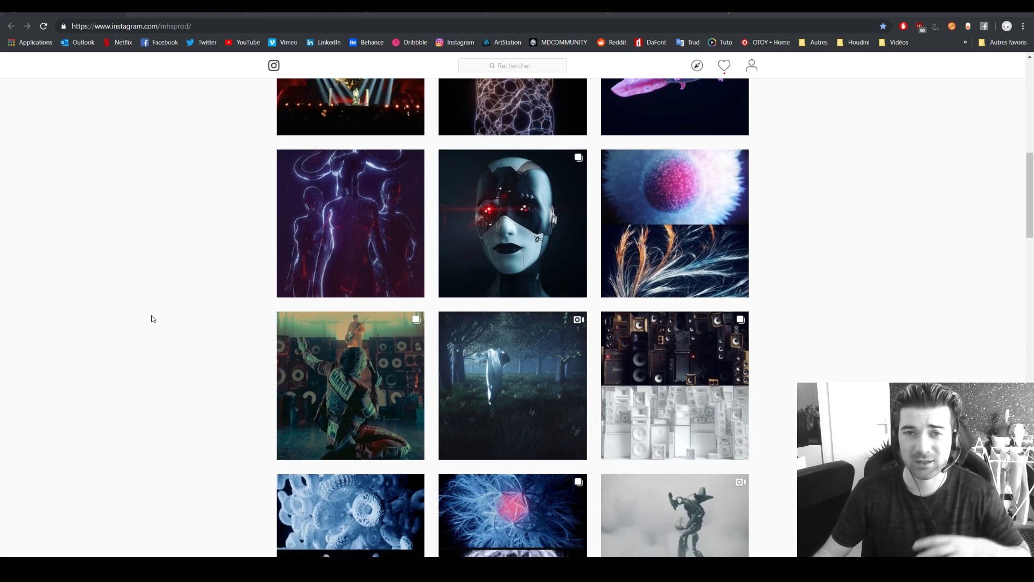
scroll(152, 319, down, 4)
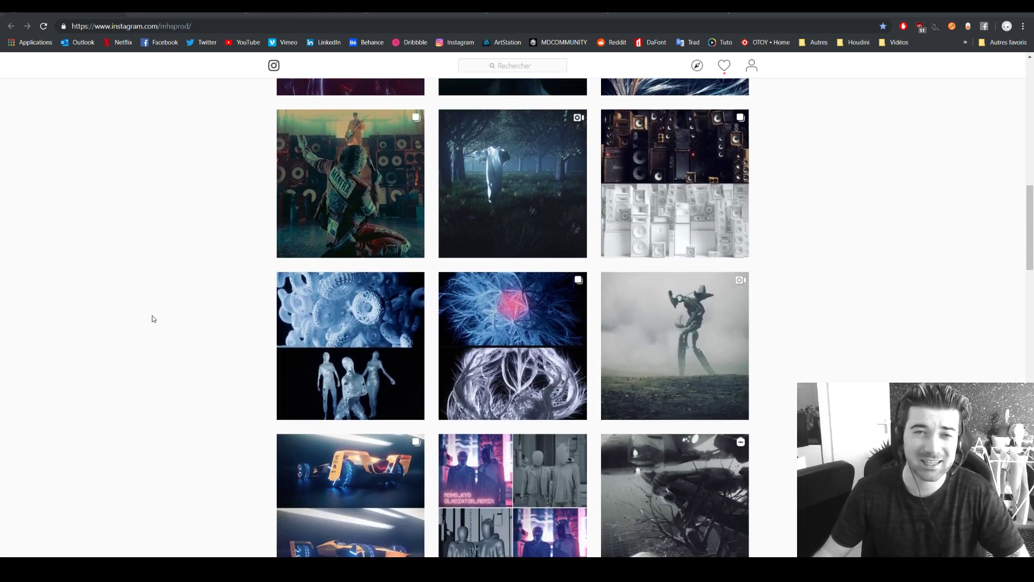
scroll(152, 318, down, 2)
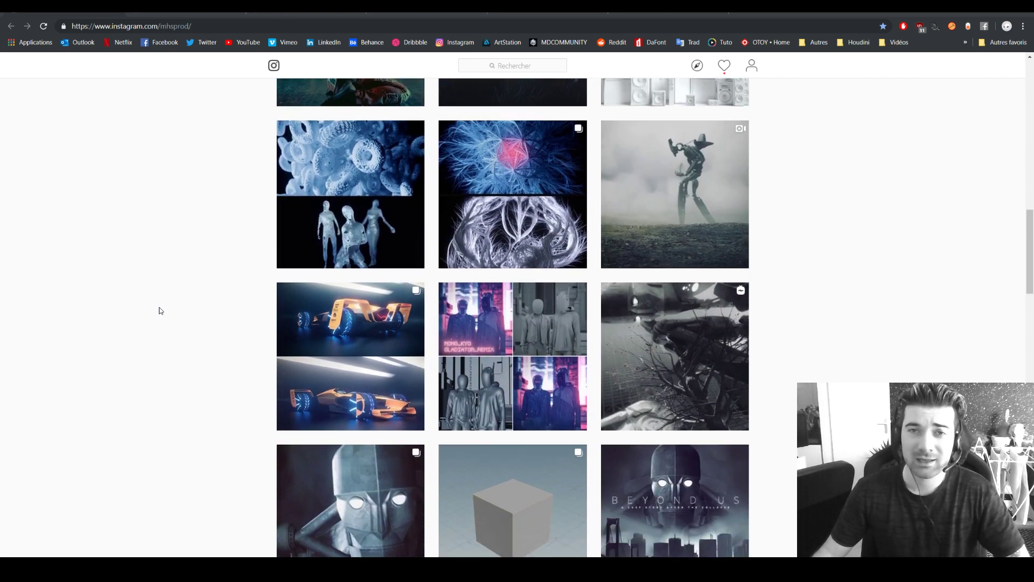
scroll(162, 319, up, 6)
scroll(162, 318, up, 10)
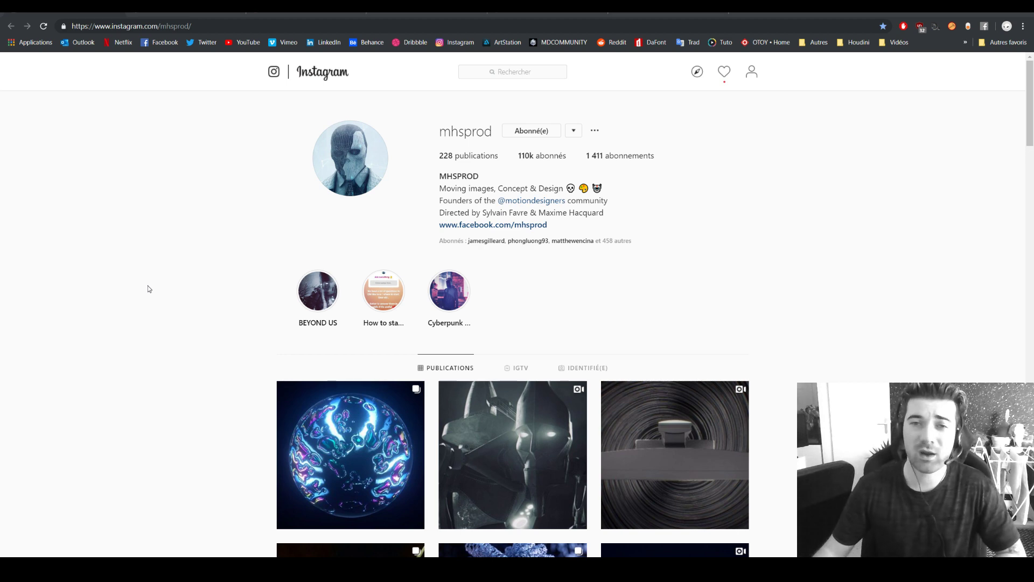
key(ctrl+Tab)
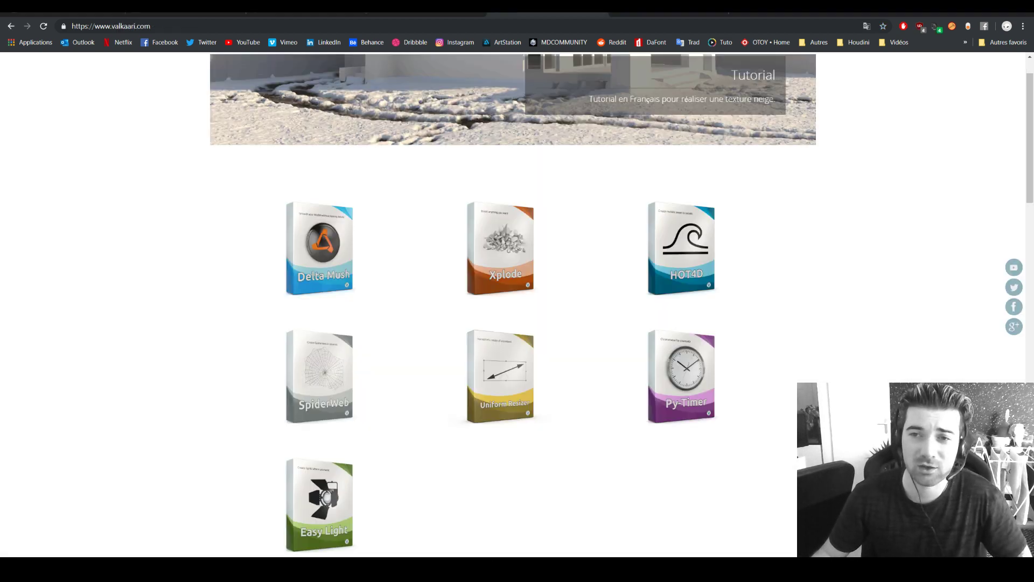
scroll(232, 127, up, 1)
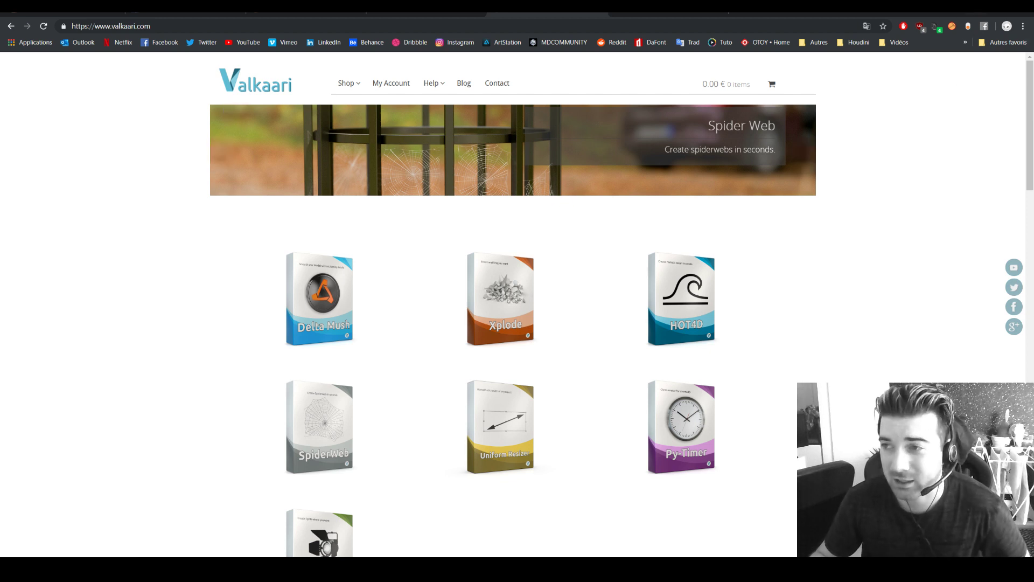
Step: Switch to Cinema 4D and add a Landscape object to the empty scene
key(super+Down)
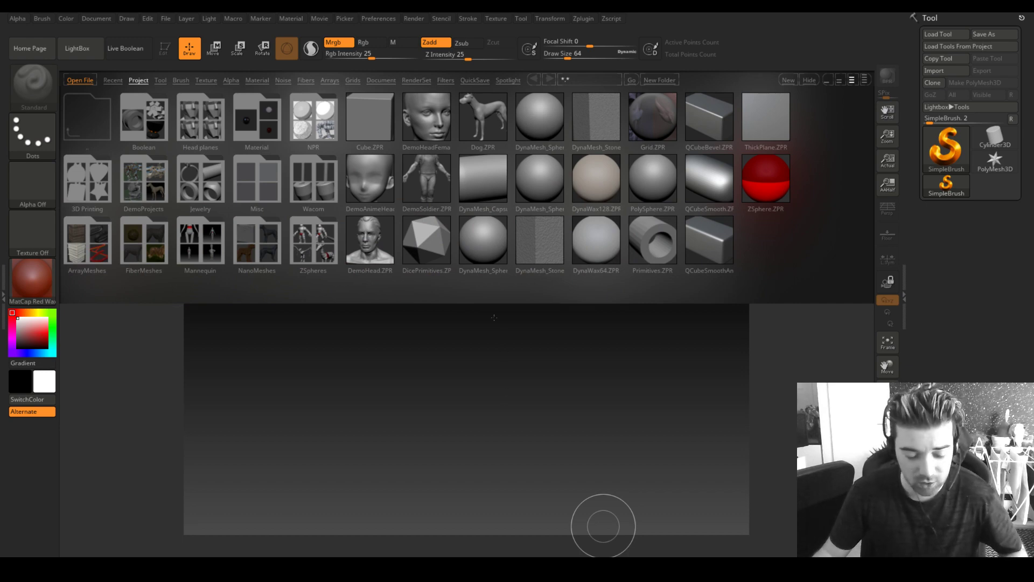
key(super)
key(alt+Tab)
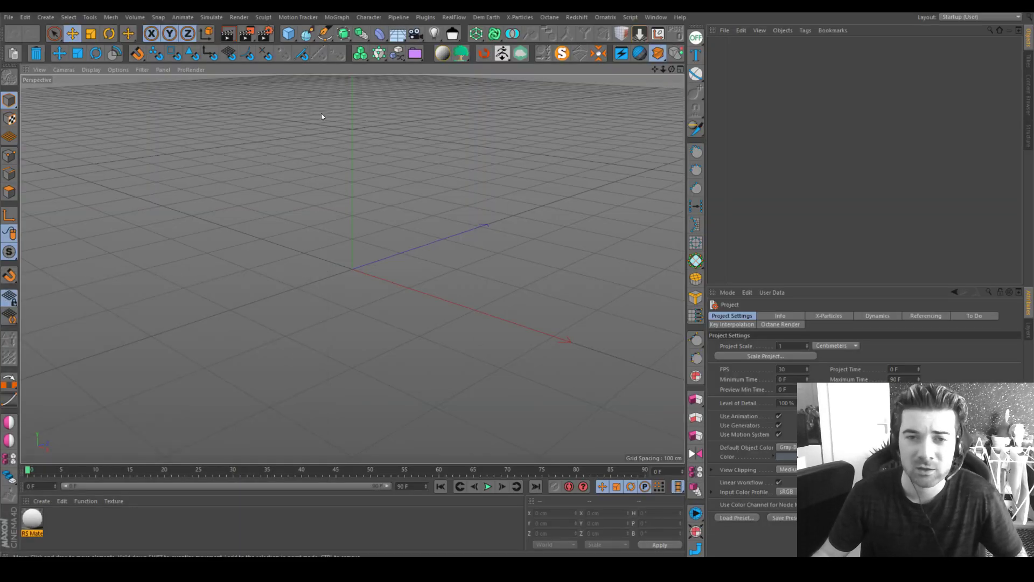
click(290, 35)
click(487, 101)
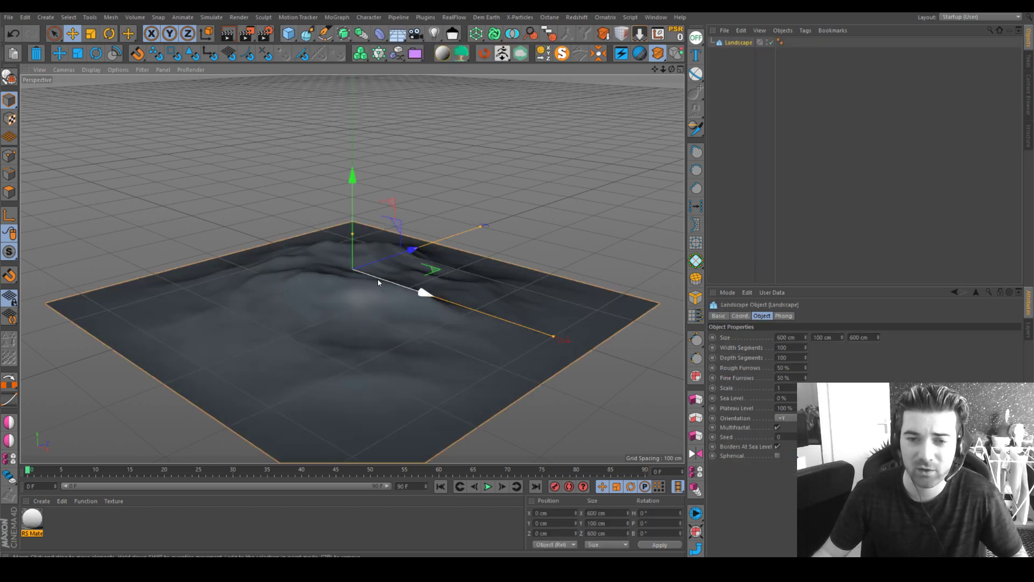
Step: Move the landscape to about X -403, Y 146, Z -468 cm and rotate its heading to about 49°
scroll(324, 221, down, 5)
drag(360, 208, 161, 124)
alt+middle_drag(81, 137, 182, 195)
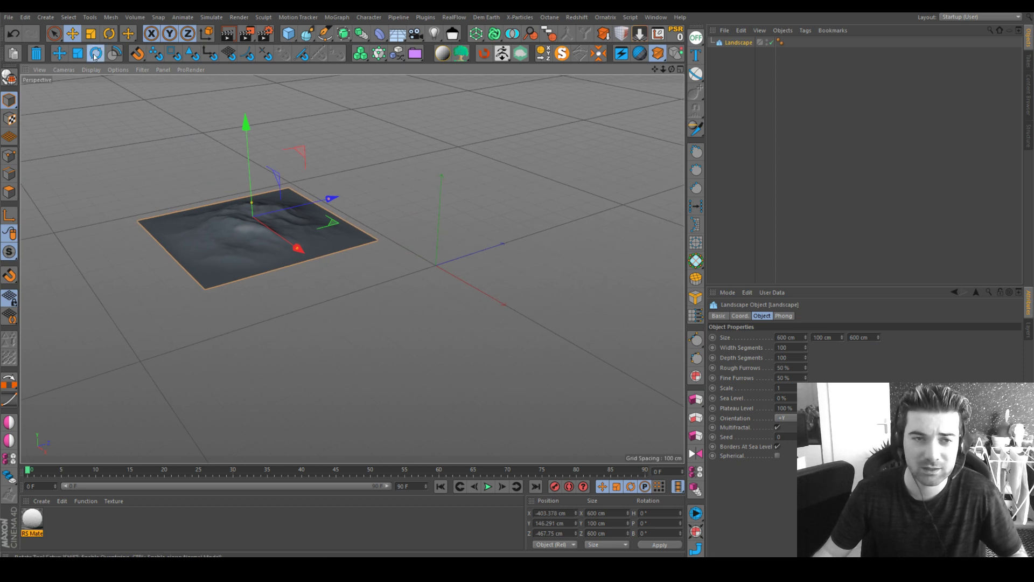
key(r)
drag(234, 233, 293, 249)
scroll(260, 222, up, 2)
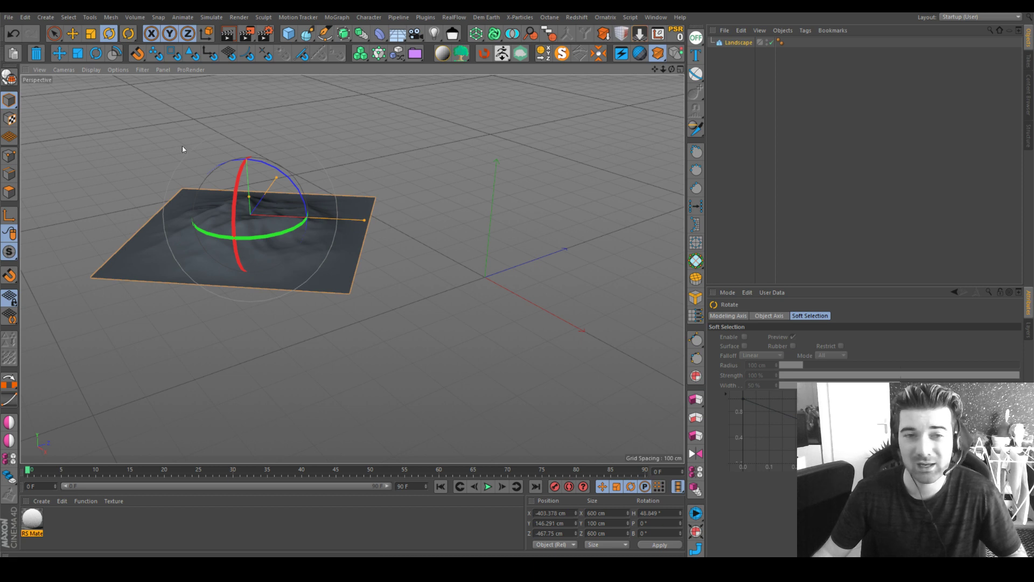
click(10, 18)
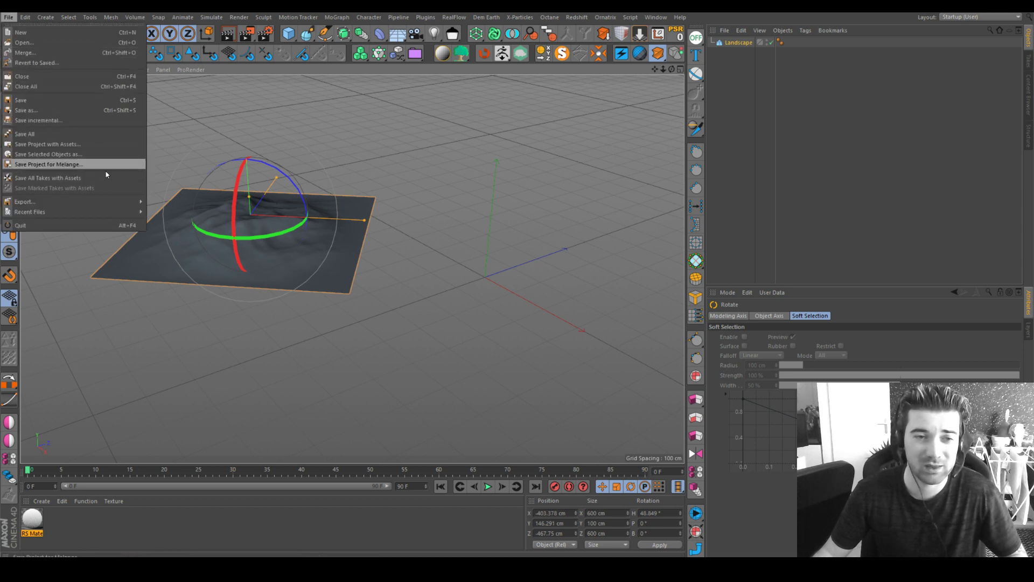
mouse_move(111, 201)
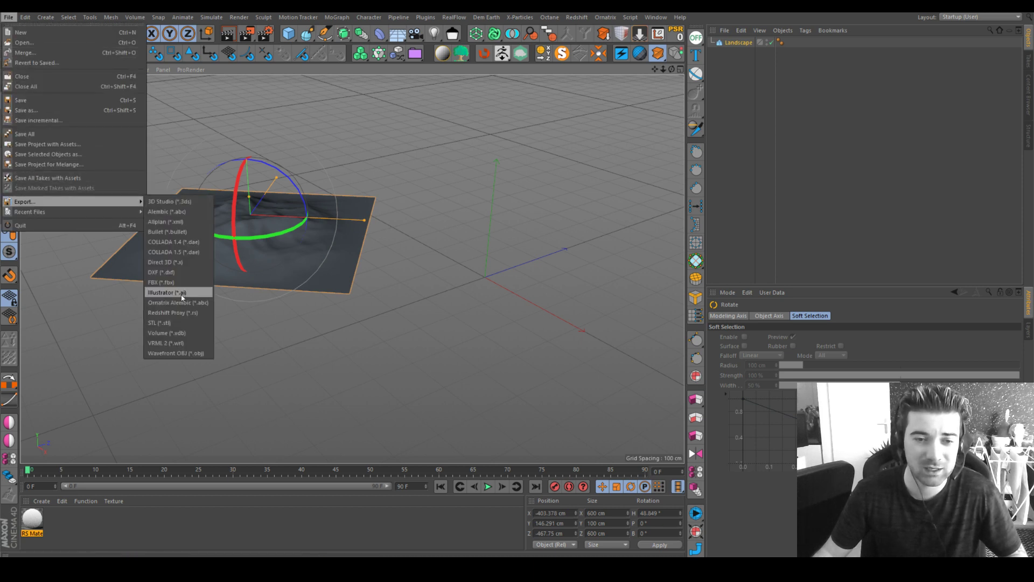
click(183, 353)
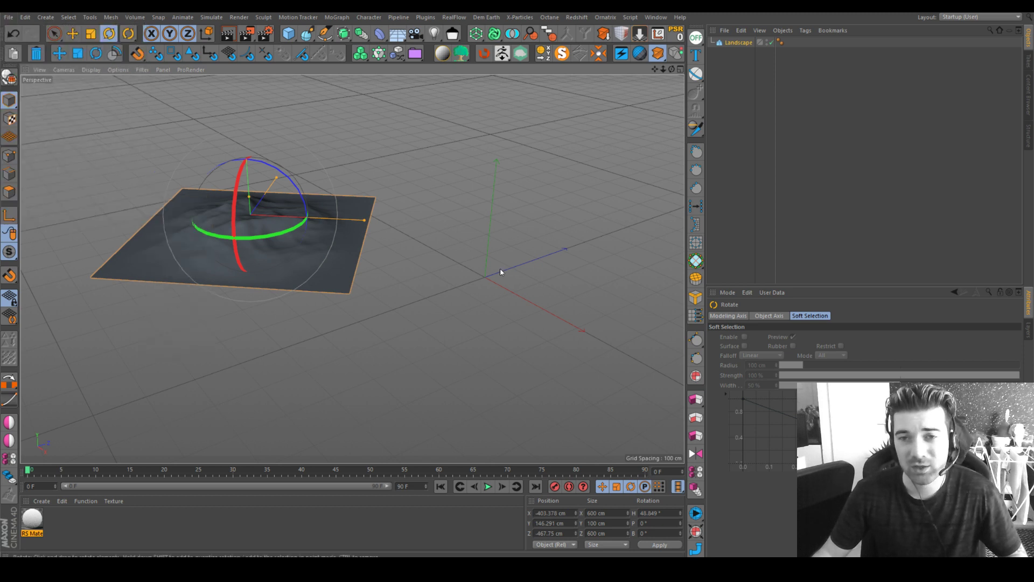
Step: Add a second Landscape object, scaled down to about 52 cm wide, and rotate its heading to about -160°
drag(289, 33, 492, 103)
key(t)
drag(463, 253, 271, 295)
key(r)
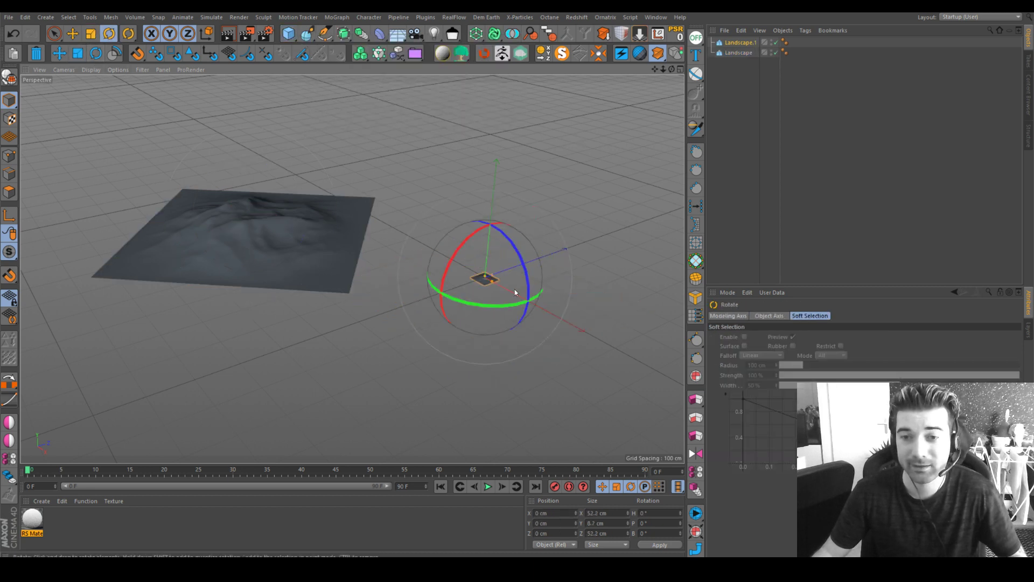
drag(501, 305, 301, 204)
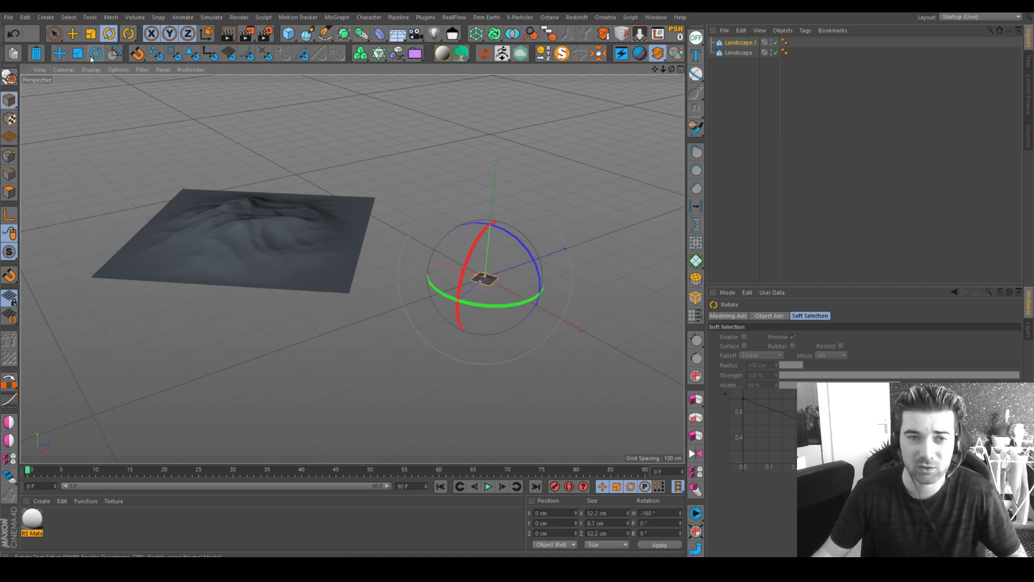
Step: Match the second landscape to the first one's placement at a width of about 597 cm, and delete it
key(e)
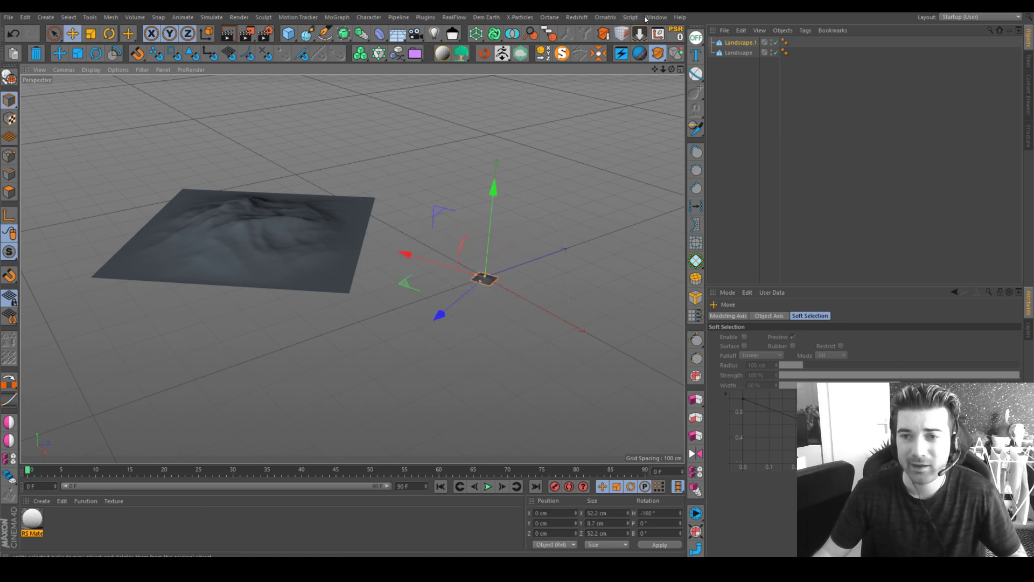
click(543, 53)
click(90, 34)
mouse_move(434, 160)
mouse_down()
mouse_move(539, 162)
mouse_move(409, 171)
mouse_move(422, 171)
mouse_up()
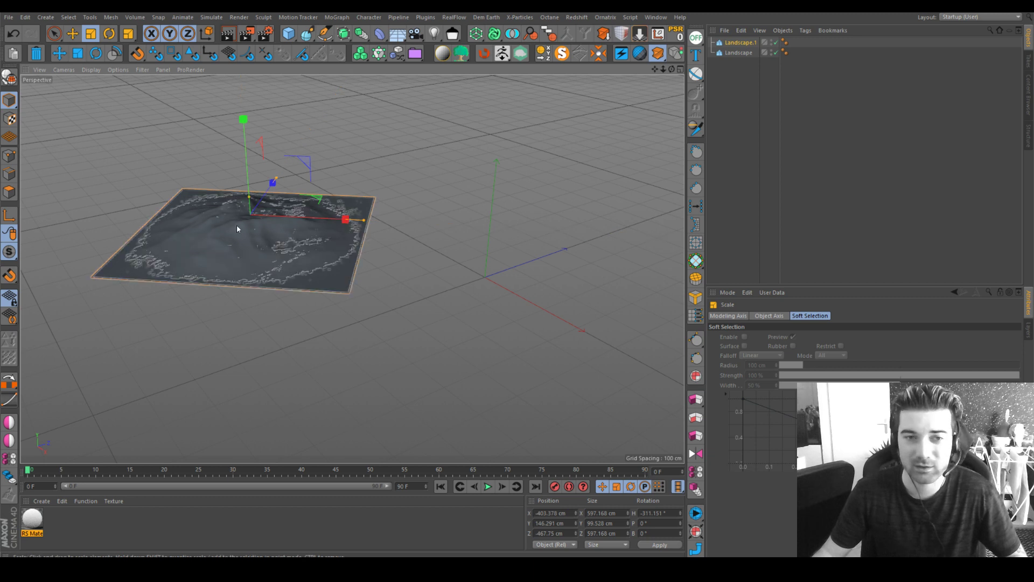
key(Delete)
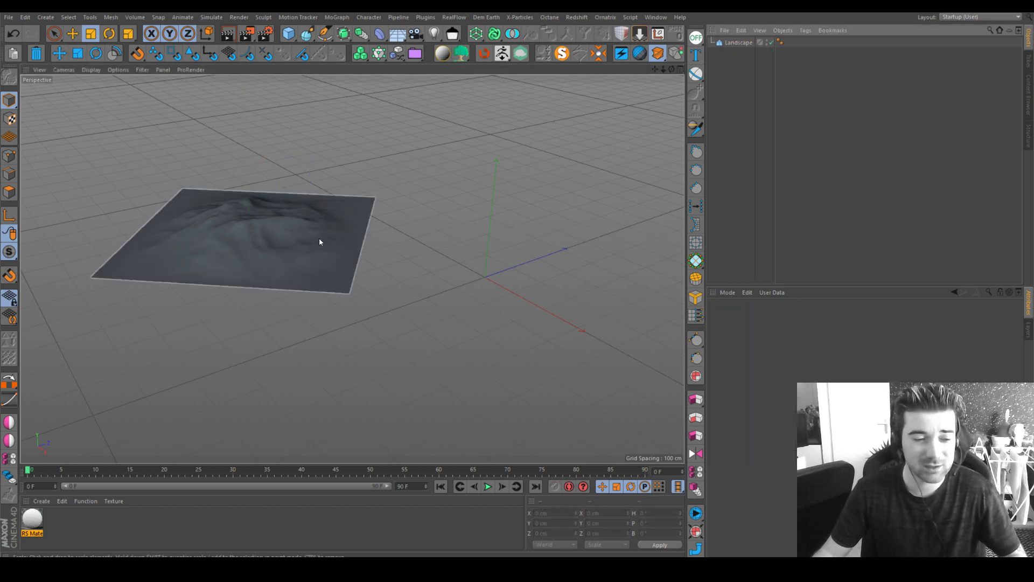
Step: Select the remaining landscape and convert it to an editable polygon object
click(316, 242)
scroll(263, 216, up, 2)
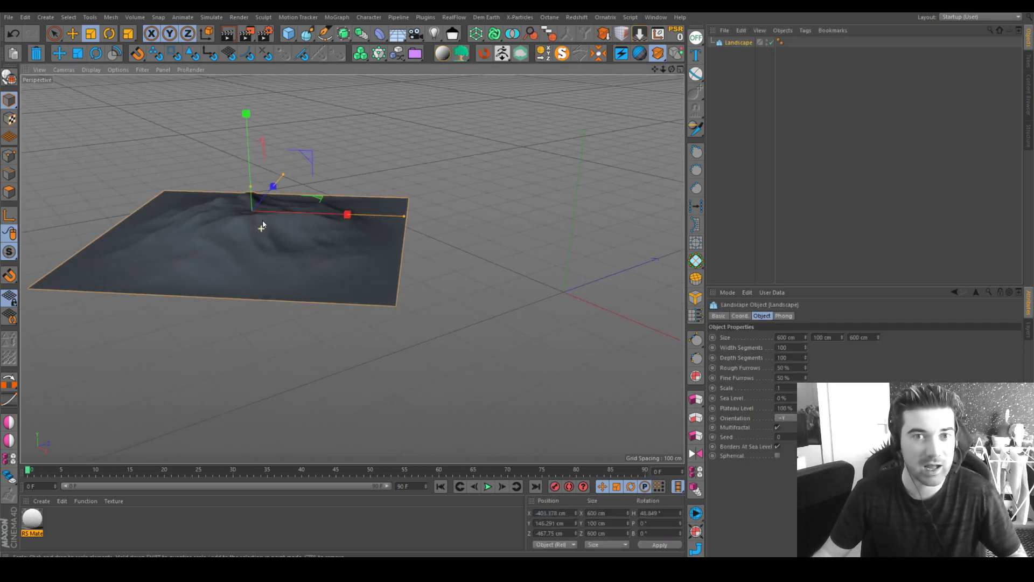
alt+drag(262, 225, 307, 241)
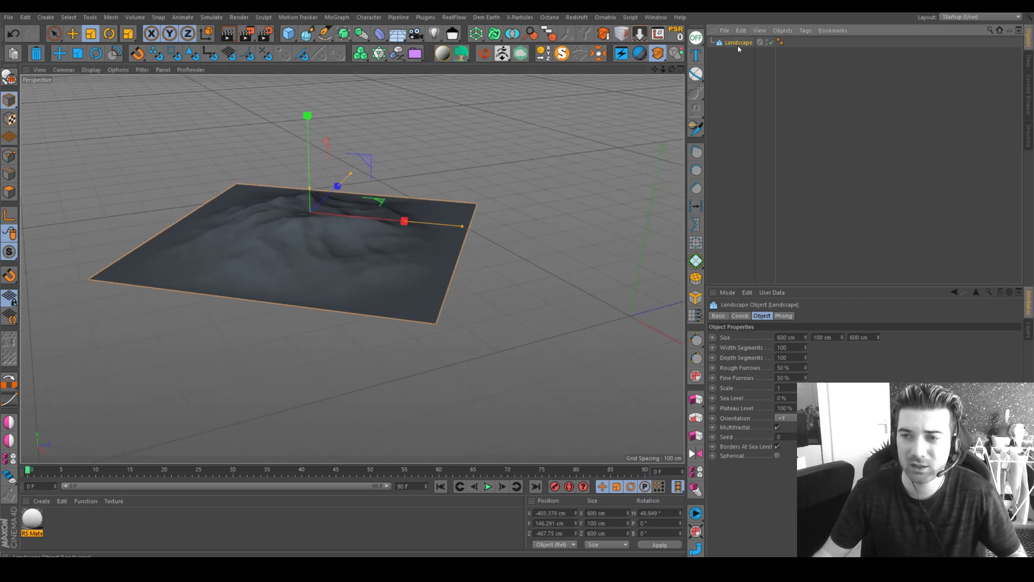
key(c)
alt+drag(380, 232, 335, 249)
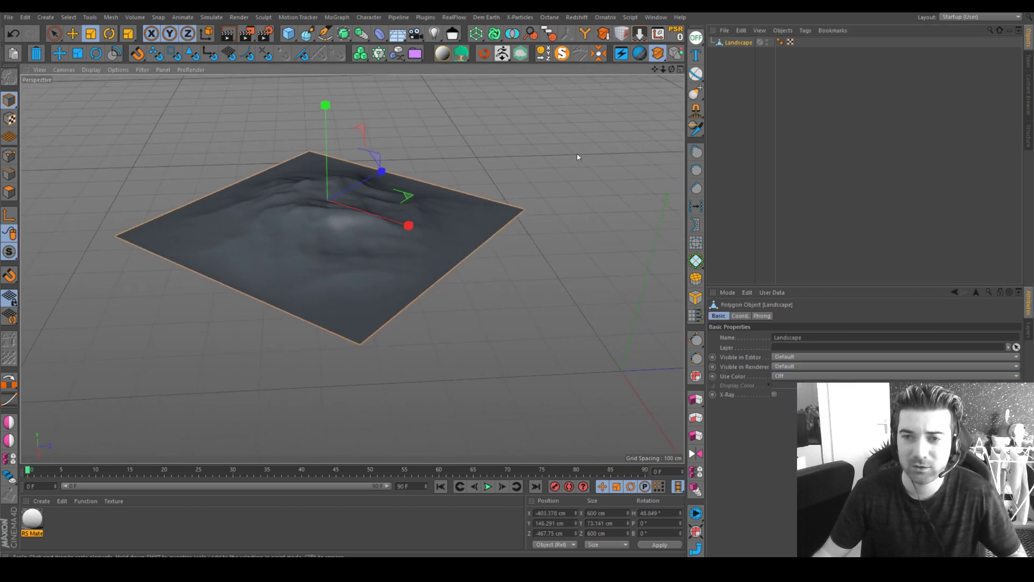
Step: Send the polygon landscape to ZBrush through the bridge plugin and hide LightBox
click(502, 55)
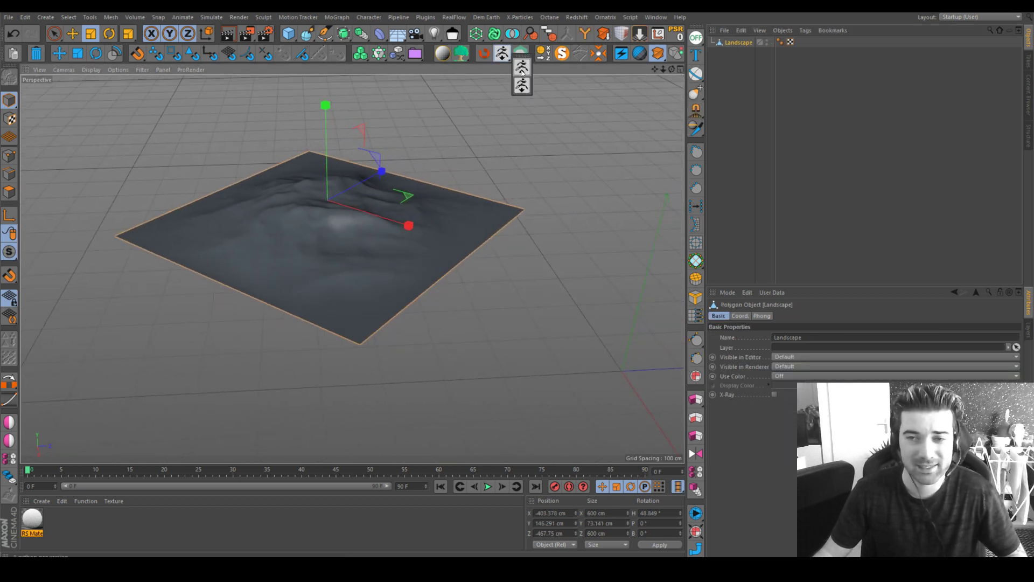
click(522, 72)
click(556, 326)
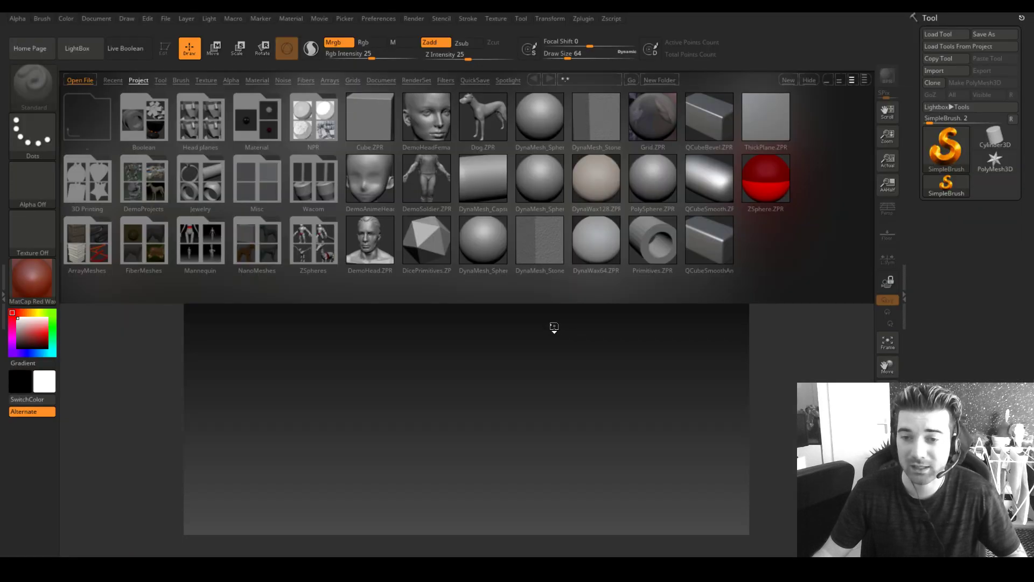
click(81, 49)
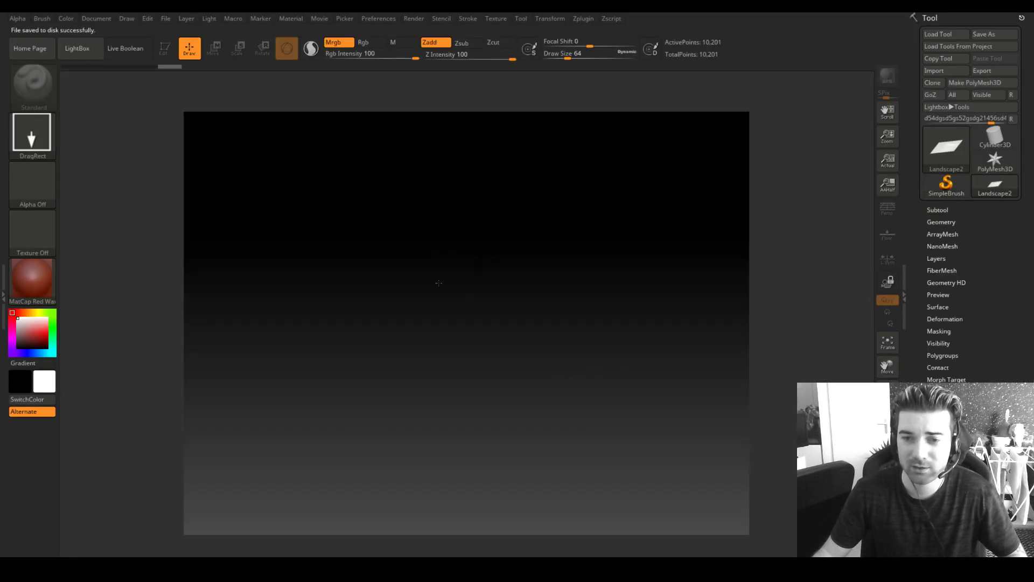
Step: Place the imported landscape on the canvas in Edit mode and frame it at an oblique angle
drag(439, 286, 495, 399)
click(164, 48)
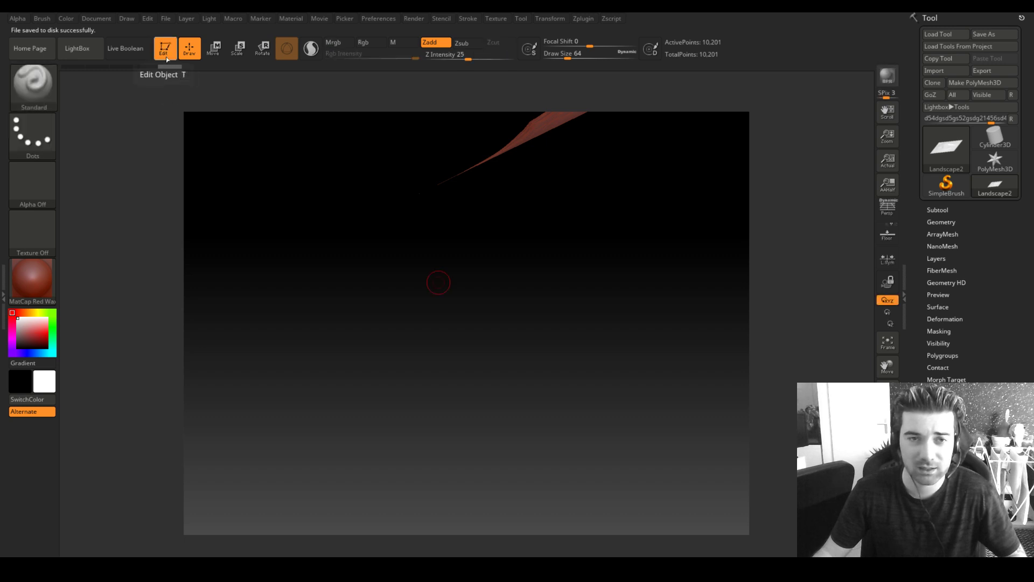
key(f)
mouse_move(566, 270)
mouse_down()
mouse_move(609, 345)
mouse_move(507, 287)
mouse_up()
mouse_move(714, 330)
mouse_down()
mouse_move(706, 350)
mouse_move(715, 333)
mouse_up()
Step: Divide the landscape mesh twice and delete its lower subdivision levels
click(942, 222)
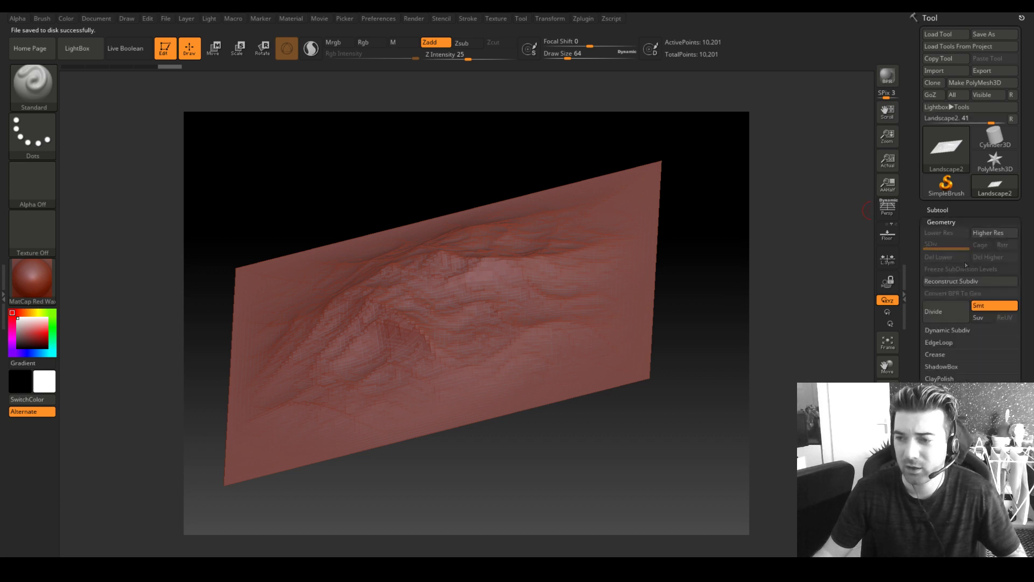
click(947, 312)
click(946, 307)
click(947, 262)
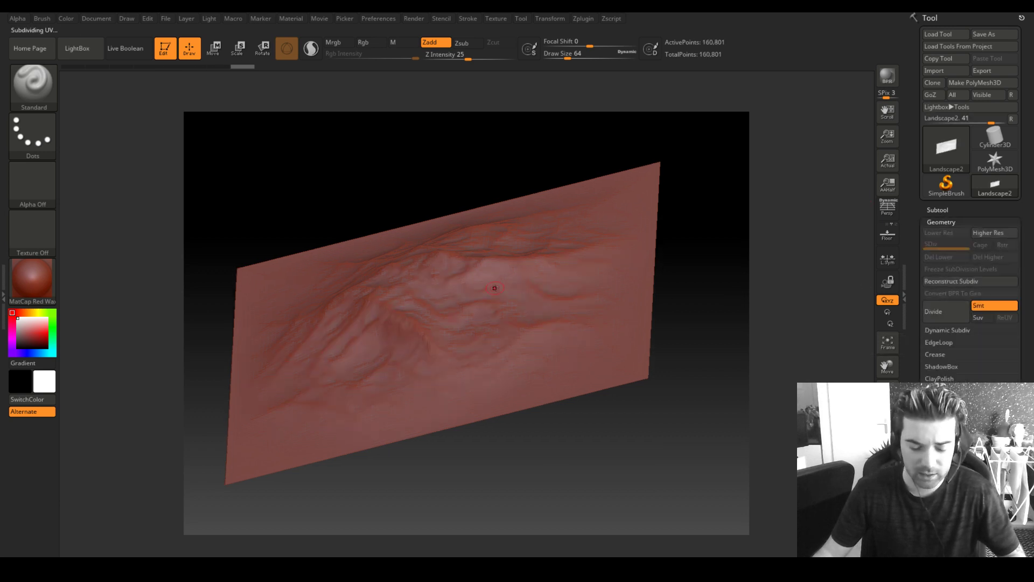
Step: Pull up a tall peak in the middle of the landscape with the Move Topological brush at draw size 1000
key(b)
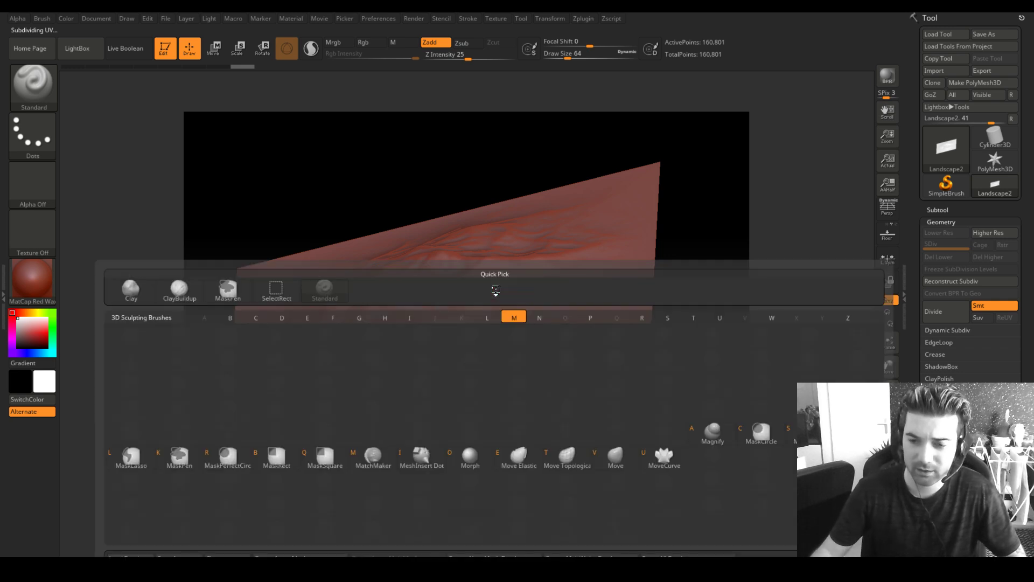
click(567, 456)
key(space)
drag(540, 271, 607, 270)
mouse_move(431, 254)
mouse_down()
mouse_move(409, 167)
mouse_move(470, 167)
mouse_up()
Step: Reduce the brush draw size to 286 and pull out a small bump on the mountain's lower slope
key(space)
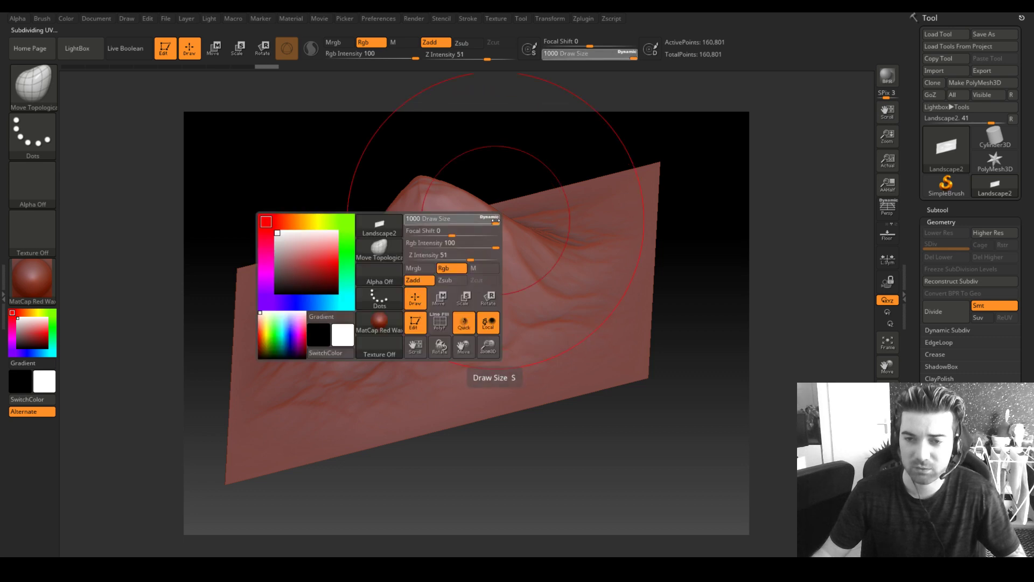
drag(506, 233, 463, 233)
drag(356, 336, 334, 350)
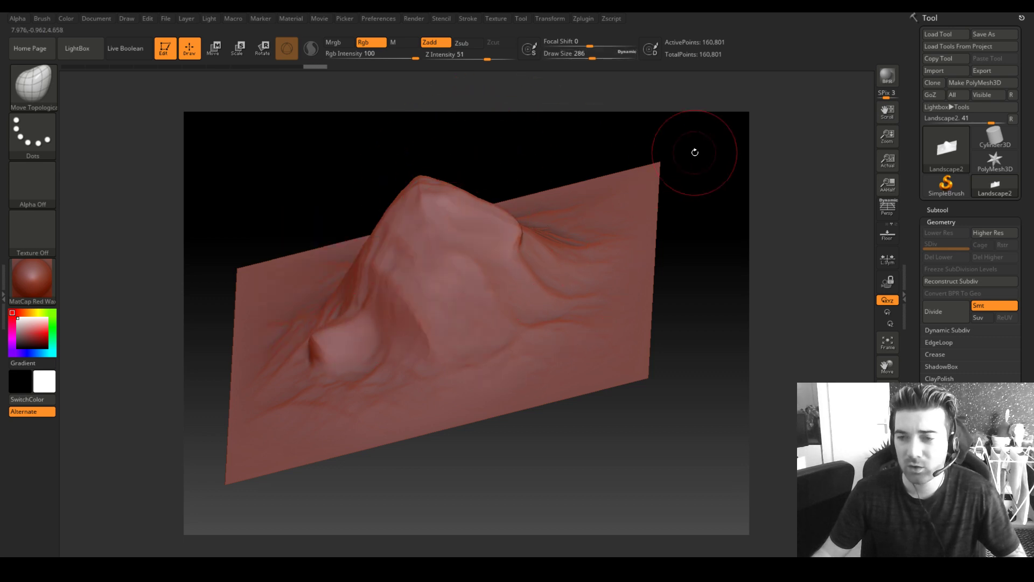
Step: Send the sculpted landscape back to Cinema 4D with GoZ and import it in place of the original mesh
click(930, 95)
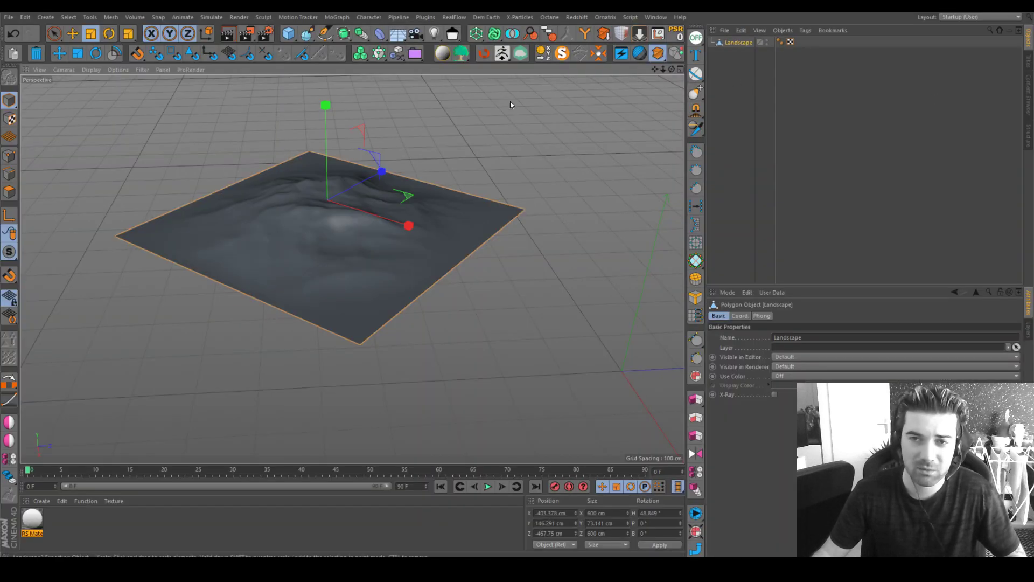
click(504, 56)
click(526, 86)
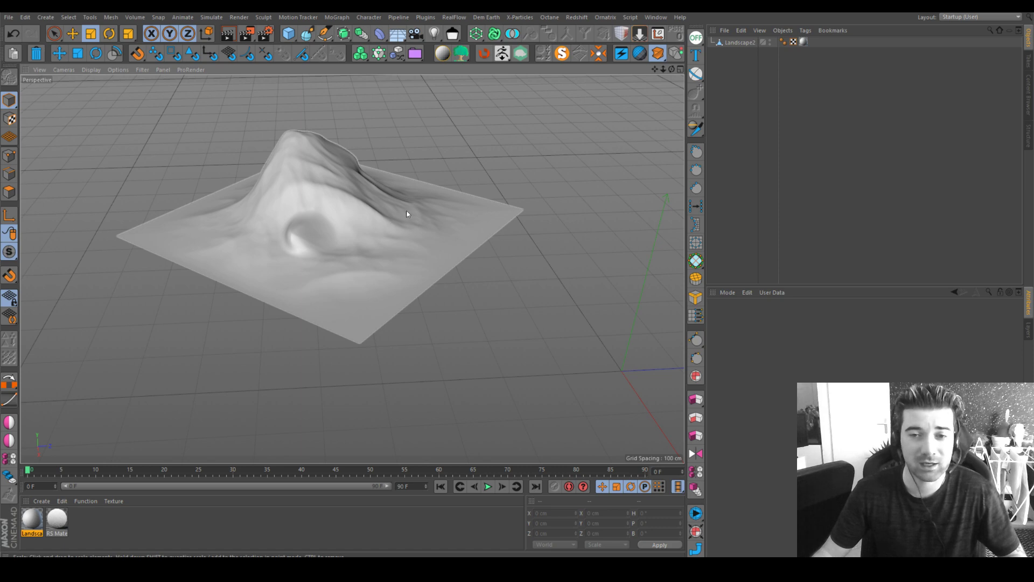
alt+drag(389, 223, 351, 224)
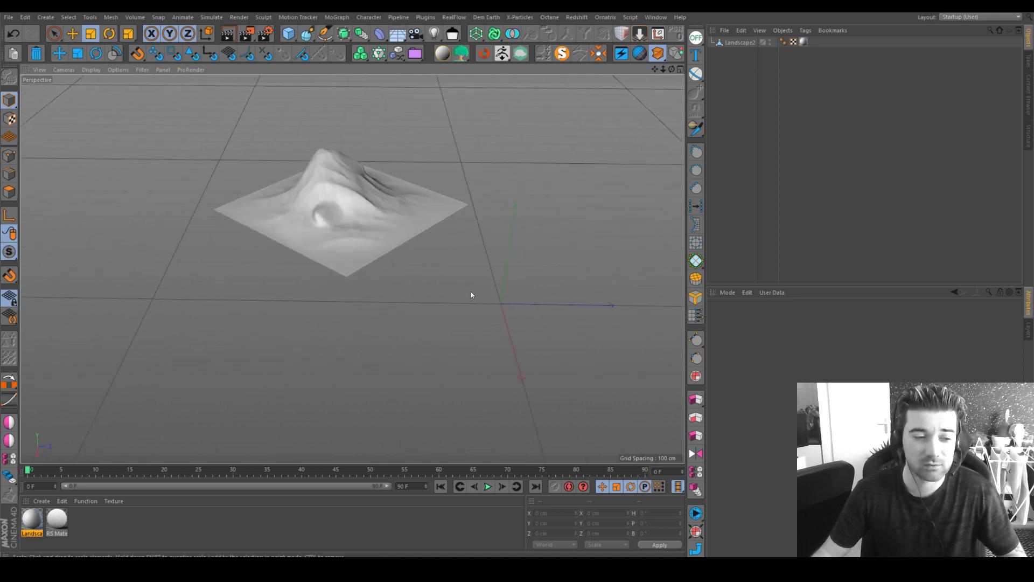
Step: Switch to the browser and look over the Cinema 4D plugins offered on the Valkaari website
alt+drag(390, 272, 361, 237)
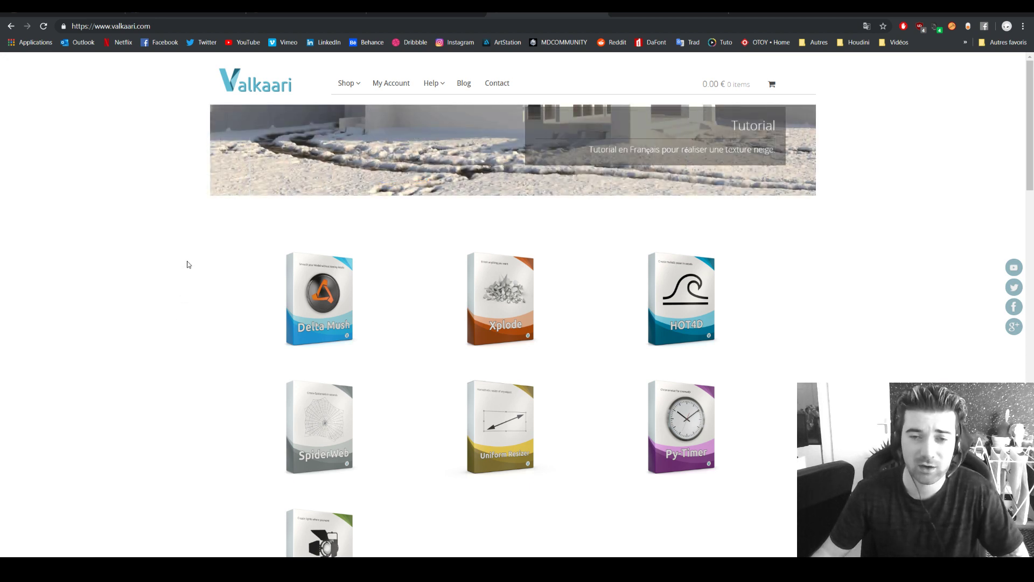
scroll(184, 255, down, 1)
scroll(183, 254, down, 2)
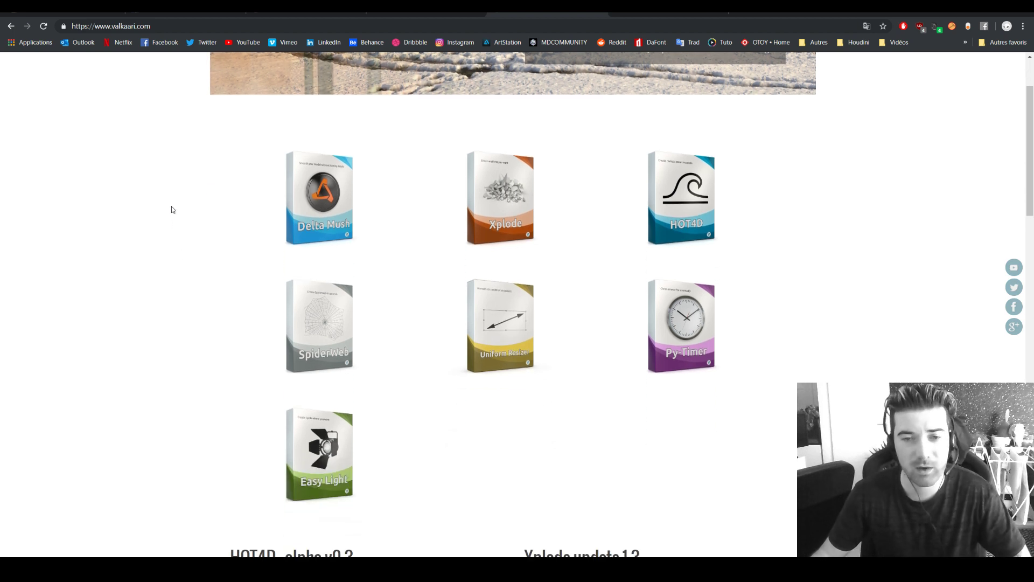
mouse_move(332, 165)
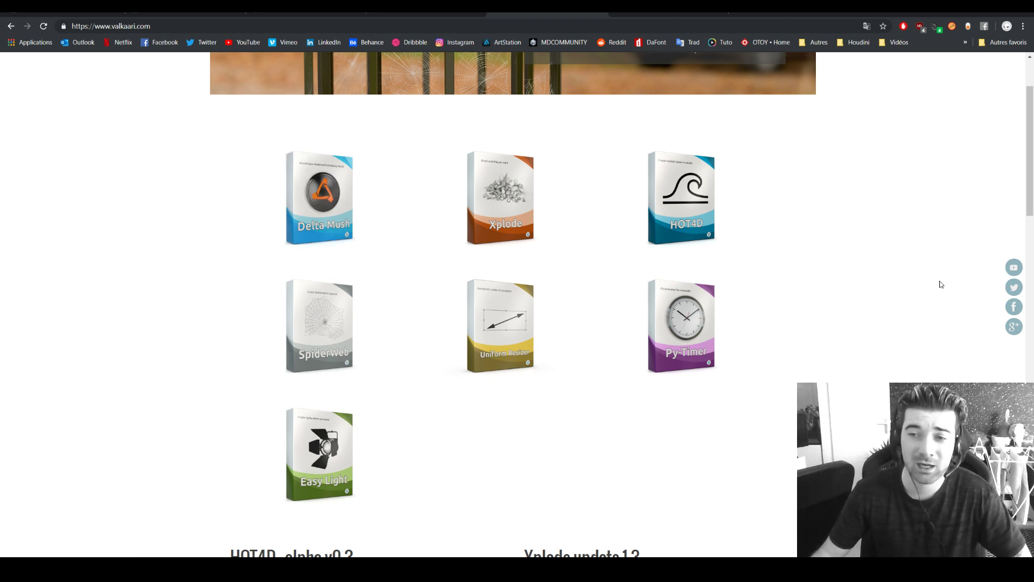
click(695, 204)
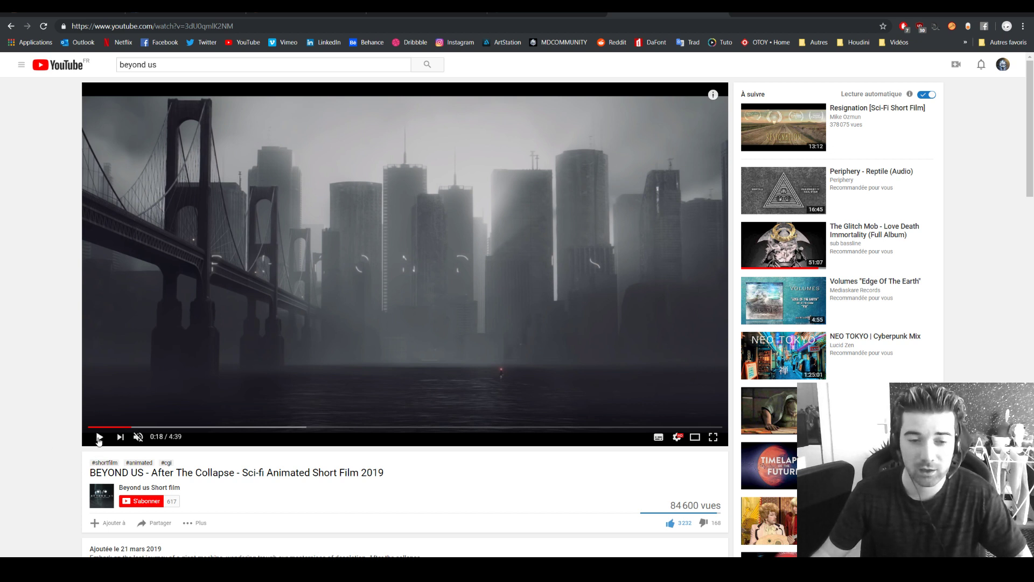
Step: Play the BEYOND US short film on YouTube, skip ahead to about 2:44 and return to the Valkaari website
click(99, 437)
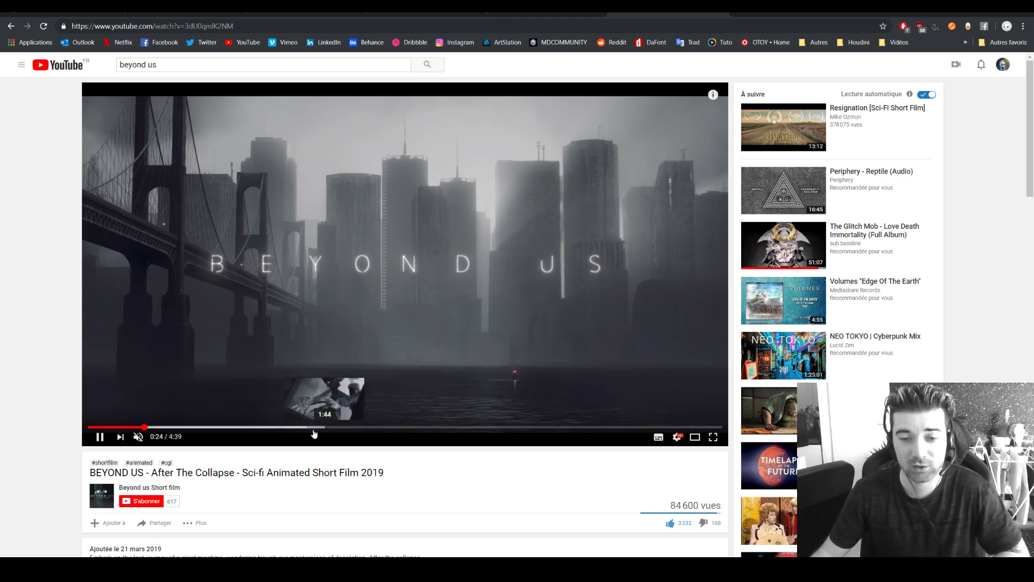
drag(346, 426, 460, 427)
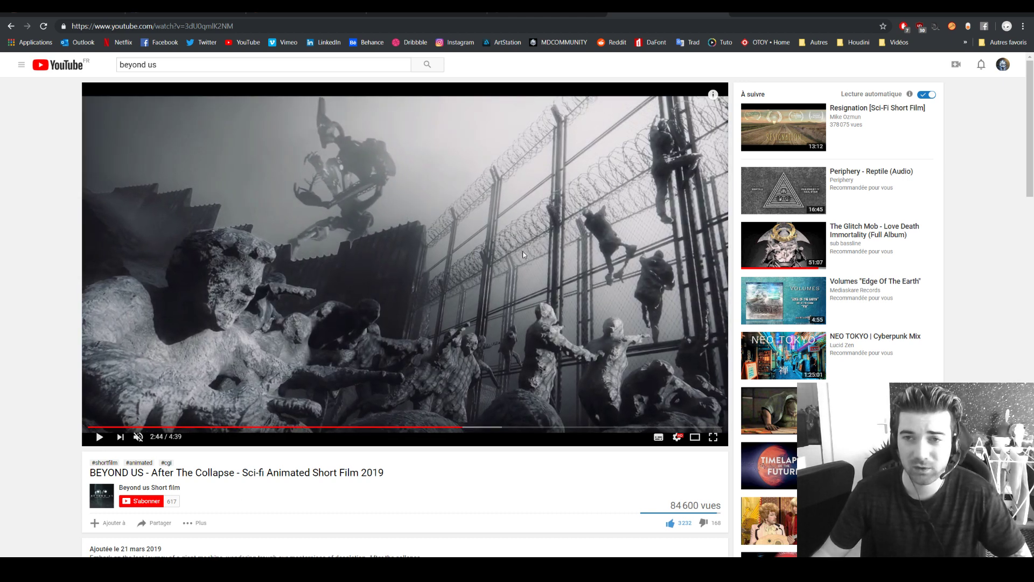
click(522, 18)
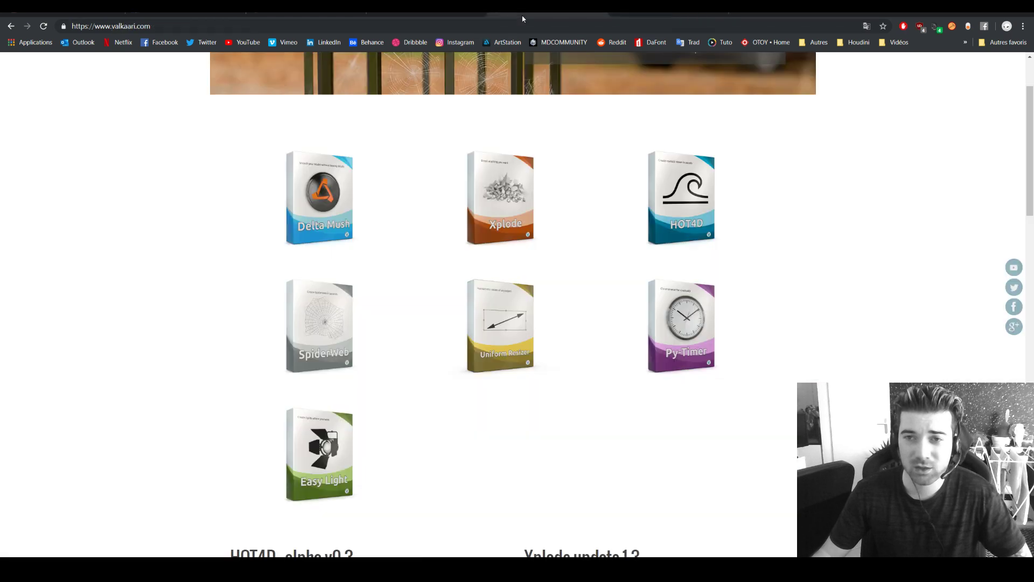
Step: Go to the Valkaari c4D_PyGoZ GitHub repository and view the c4D_PyGoZ-master folder's contents in c4D_PyGoZ-master.zip
click(434, 11)
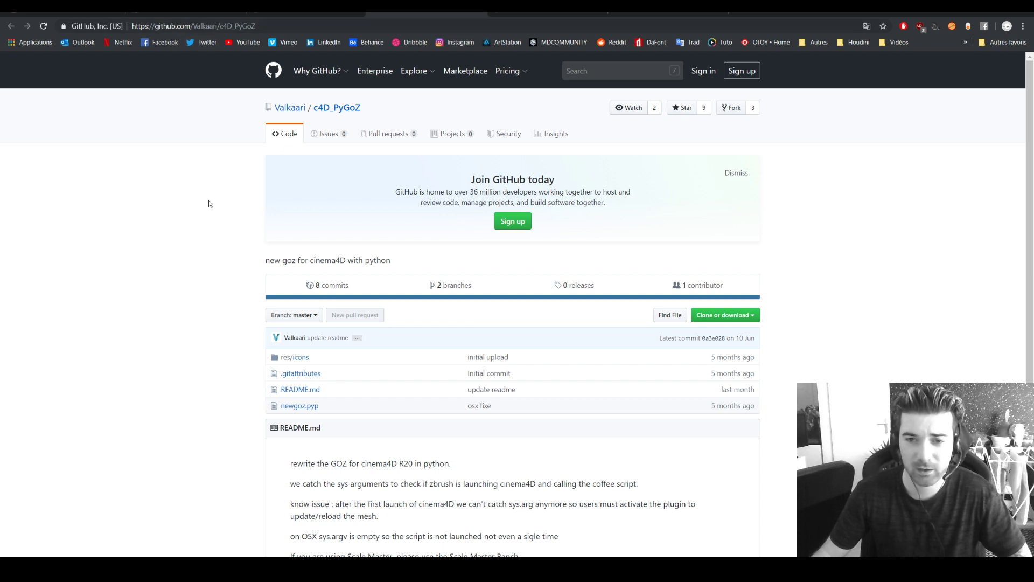
scroll(196, 226, down, 1)
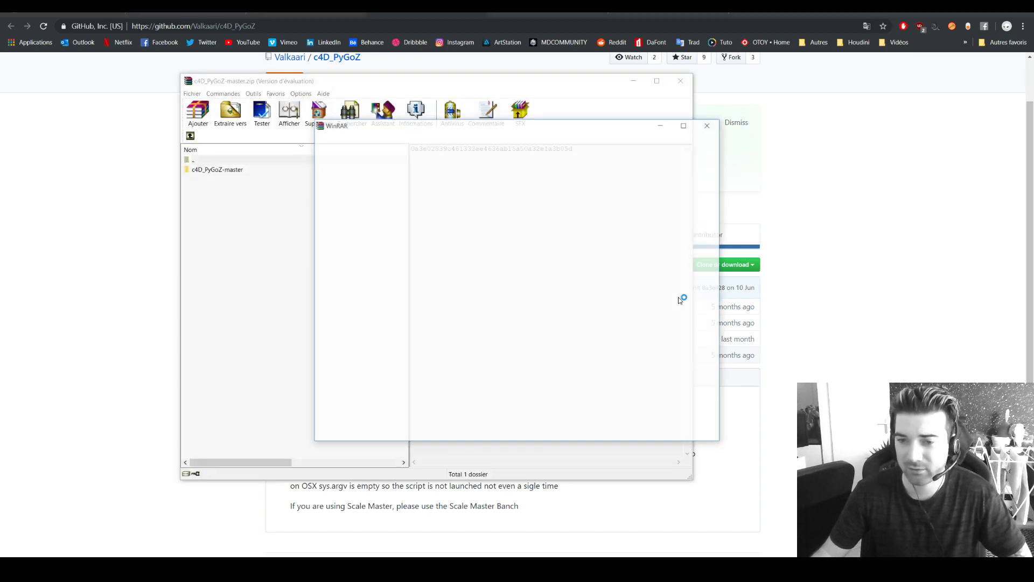
drag(471, 128, 591, 135)
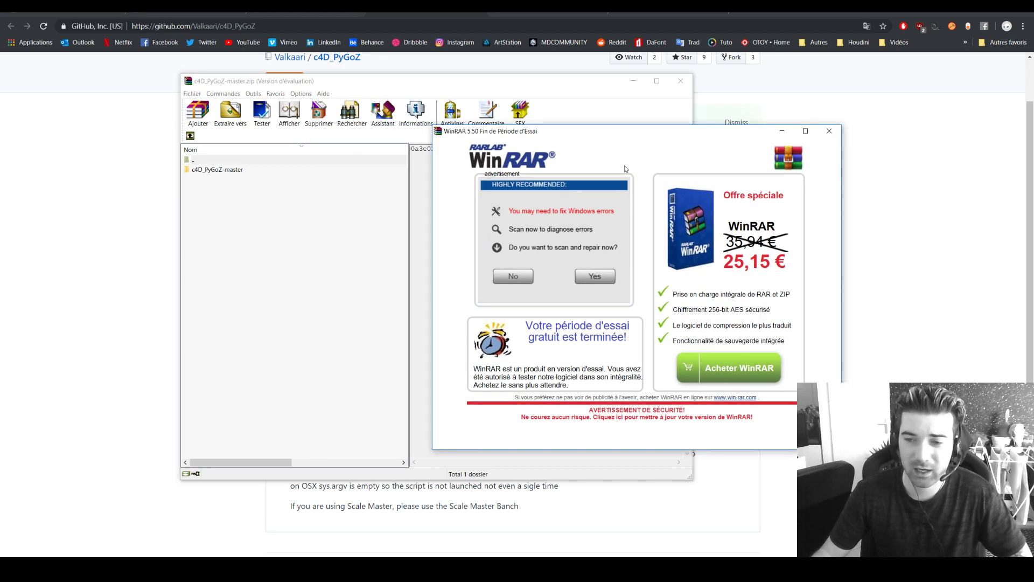
click(831, 133)
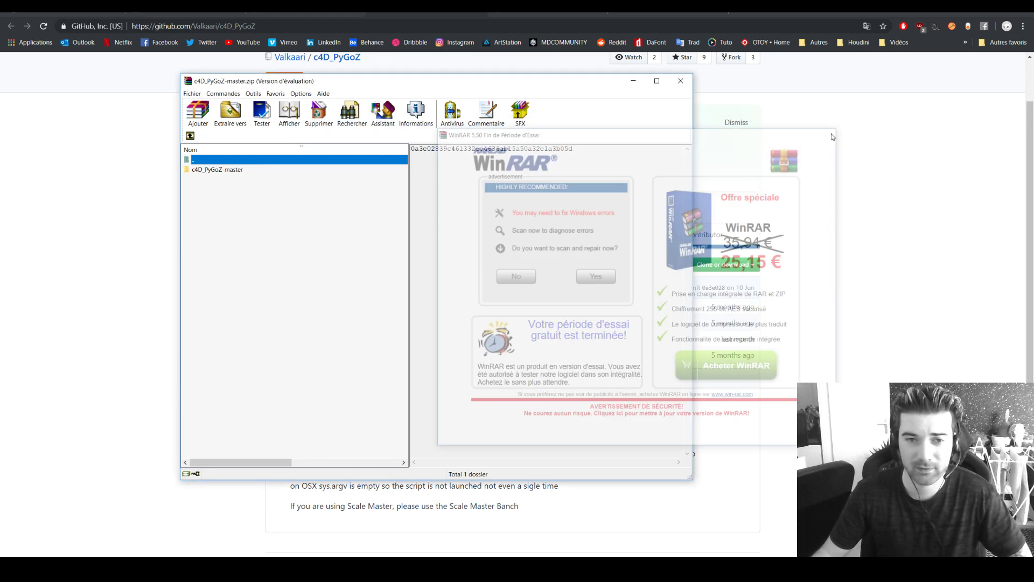
double_click(222, 170)
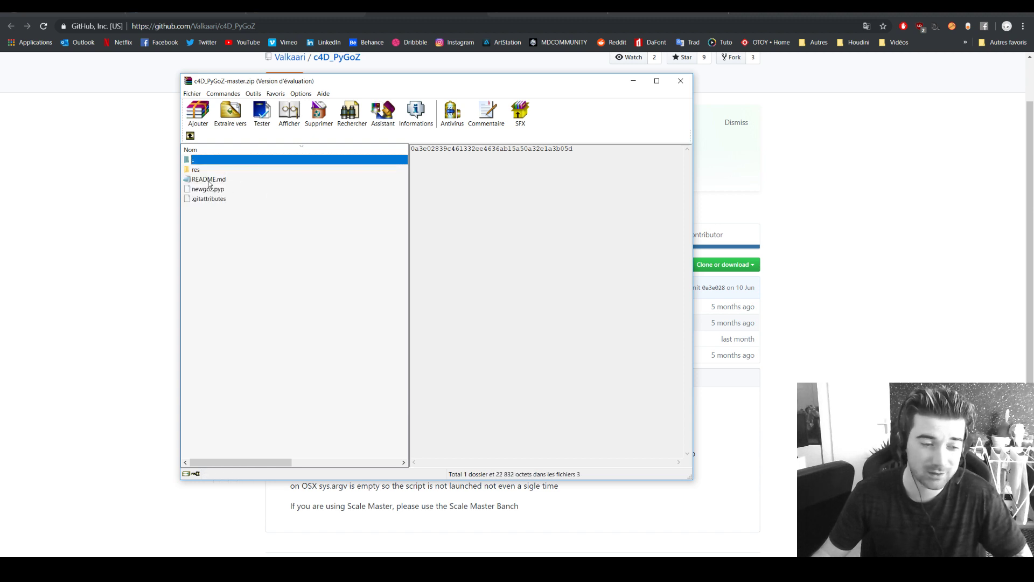
Step: Return to the archive's top level, select the c4D_PyGoZ-master folder and close the archive
click(184, 135)
click(192, 139)
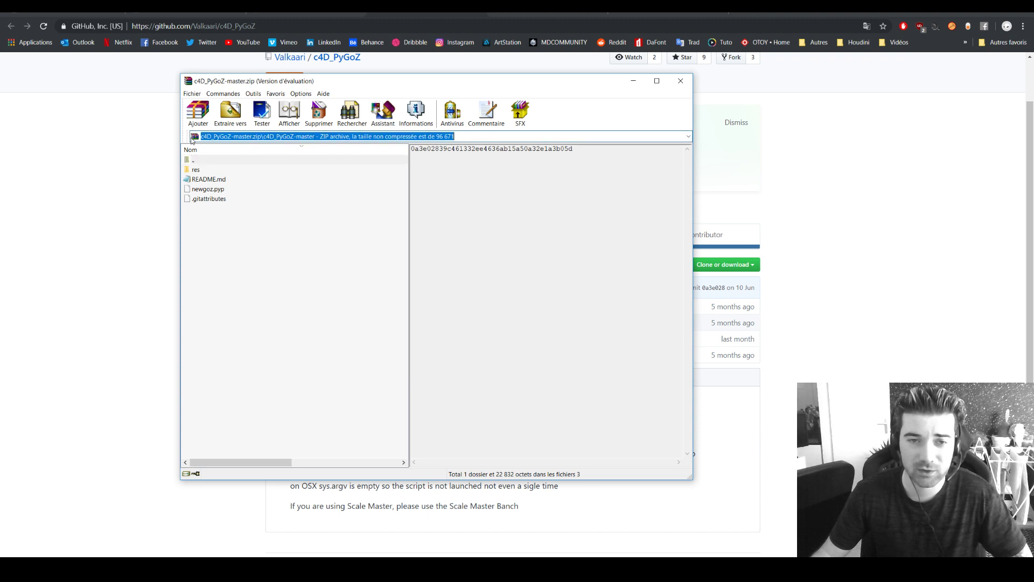
drag(186, 139, 212, 145)
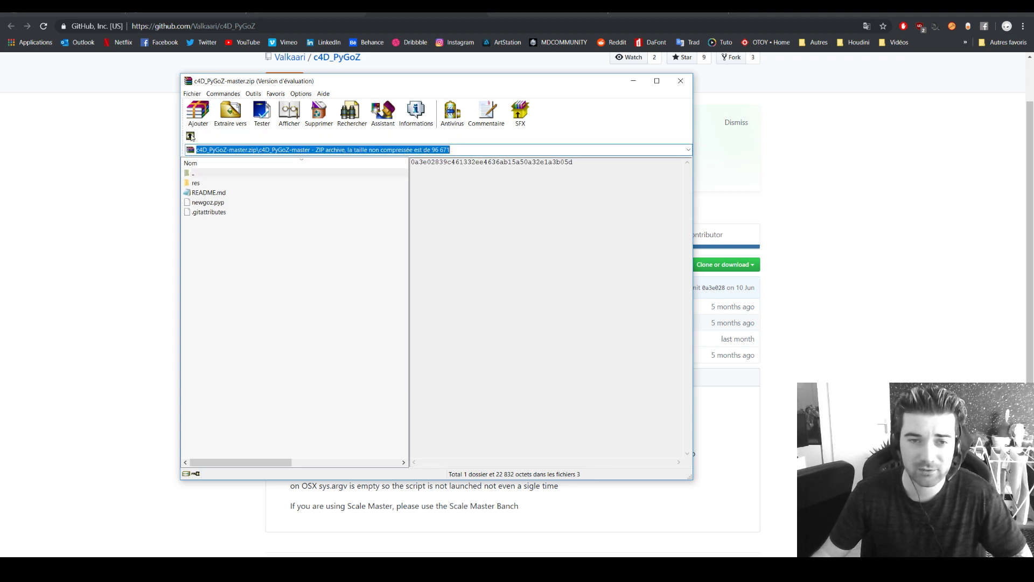
click(190, 135)
click(229, 184)
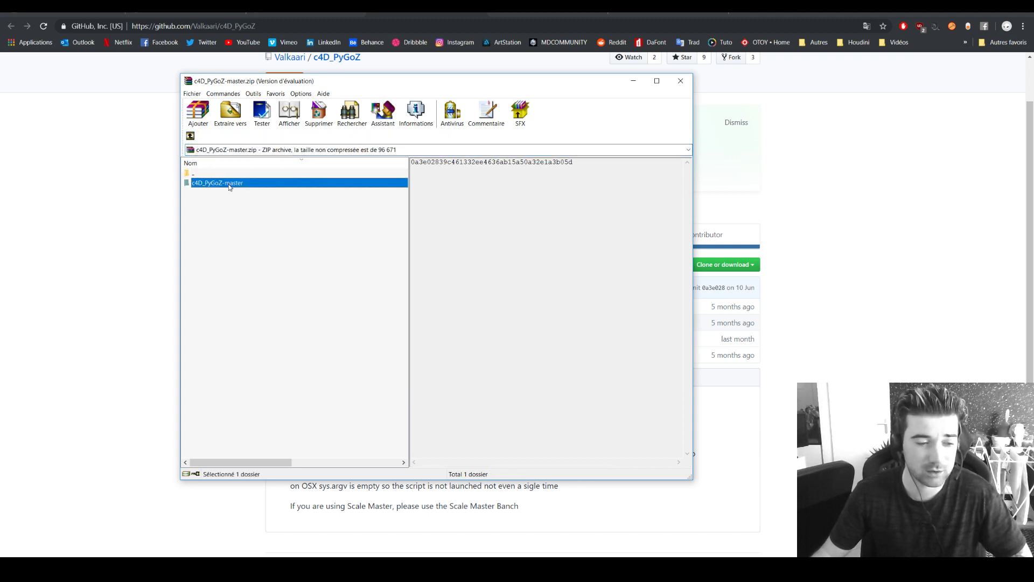
click(681, 82)
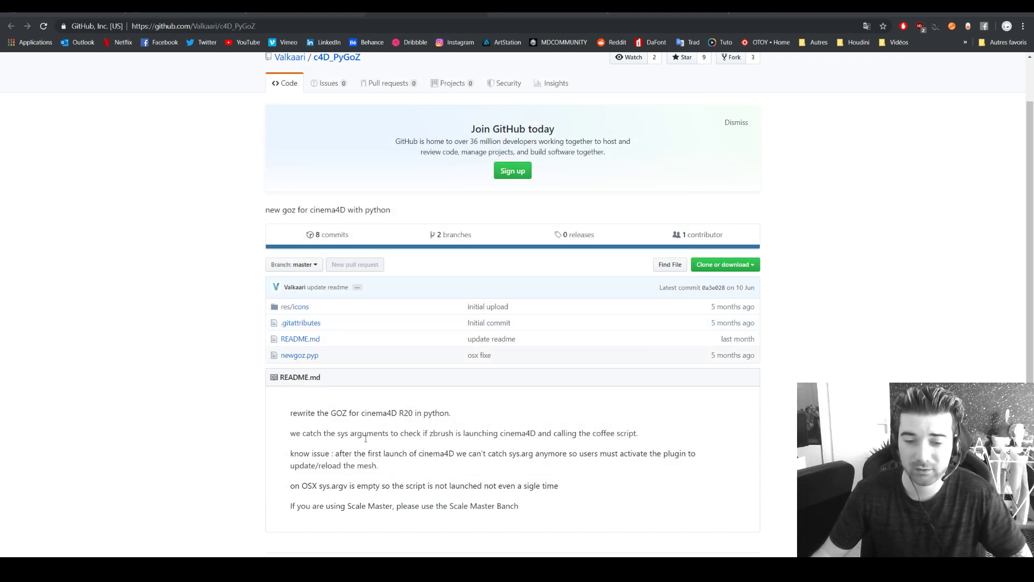
Step: Switch to Cinema 4D and show the GoZ commands provided by the C4D_PyGoZ-master plugin
key(alt+Tab)
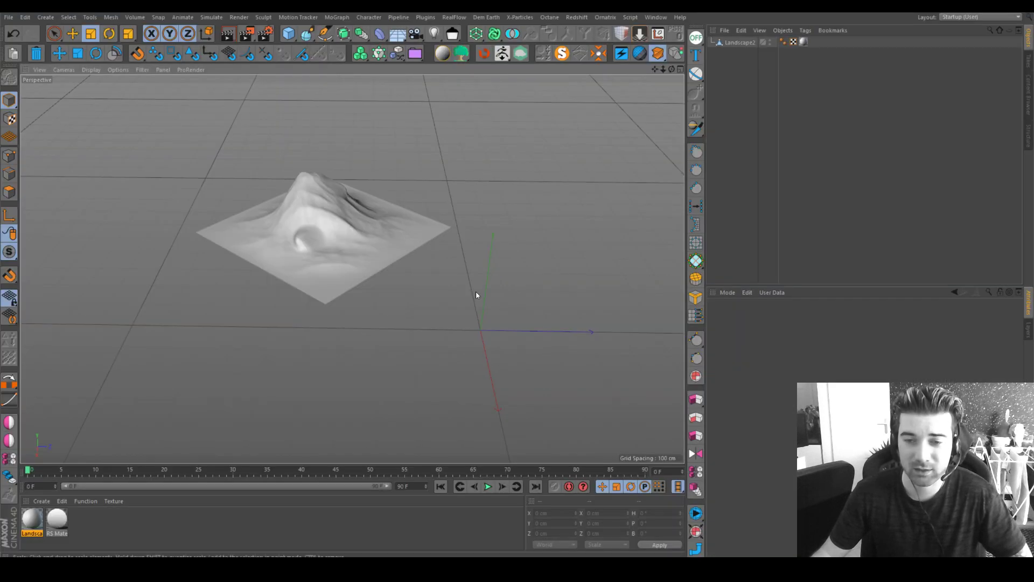
click(503, 56)
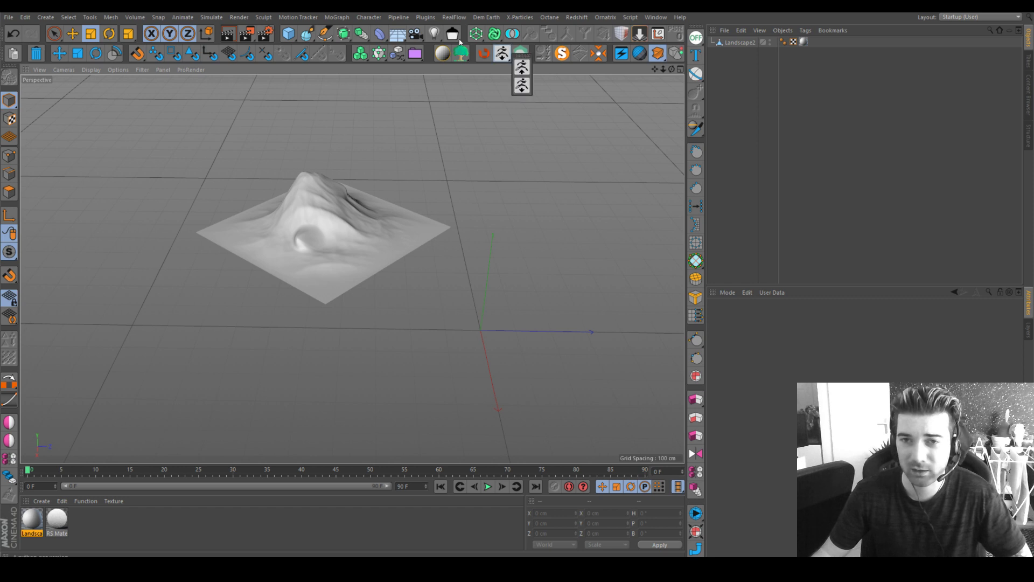
click(425, 17)
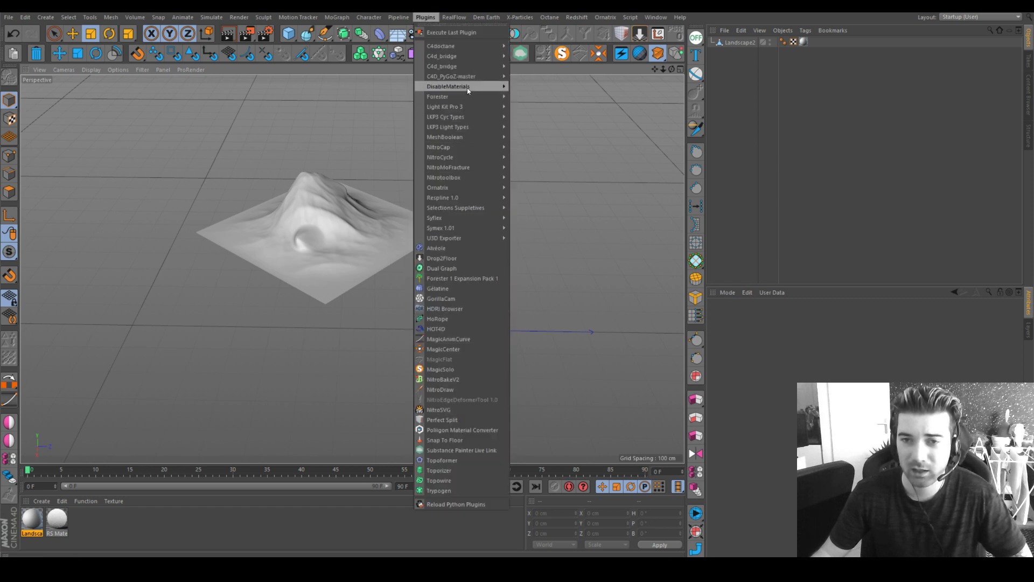
mouse_move(466, 78)
click(536, 74)
drag(537, 73, 418, 134)
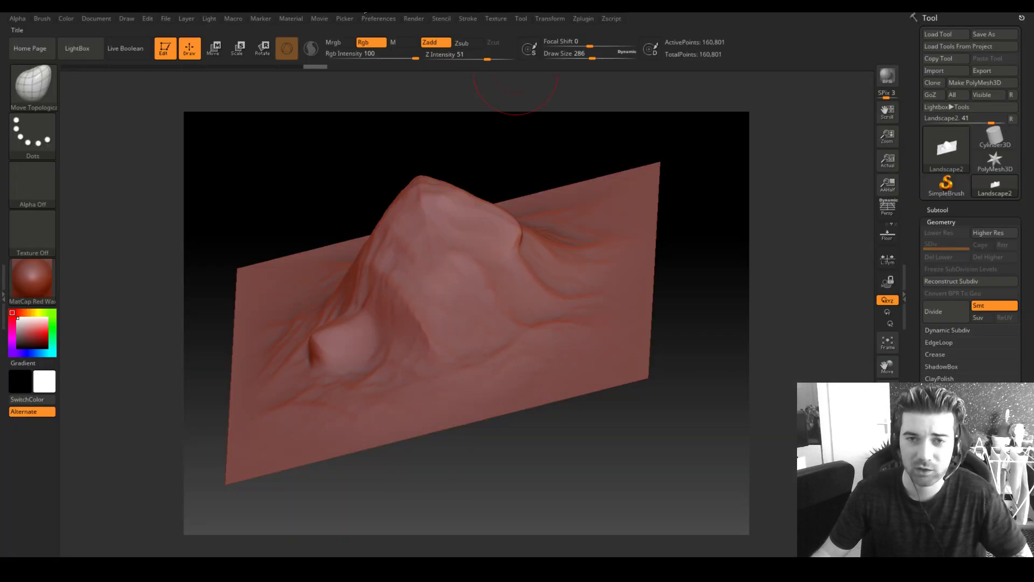
Step: In ZBrush's GoZ preferences, set the path to Cinema 4D to F:/Programmes/Cinema 4D R20/CINEMA 4D.exe
click(377, 19)
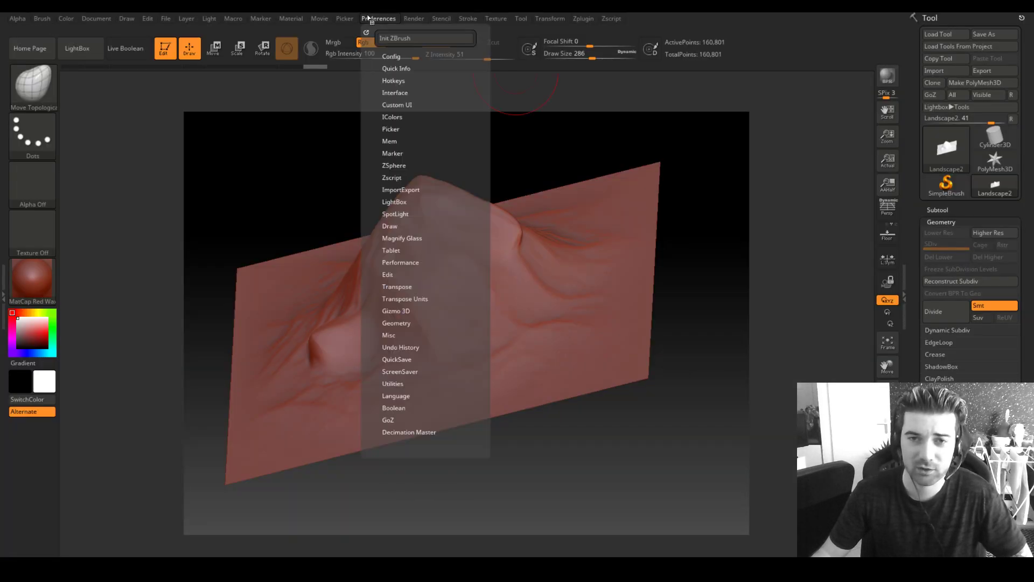
click(389, 420)
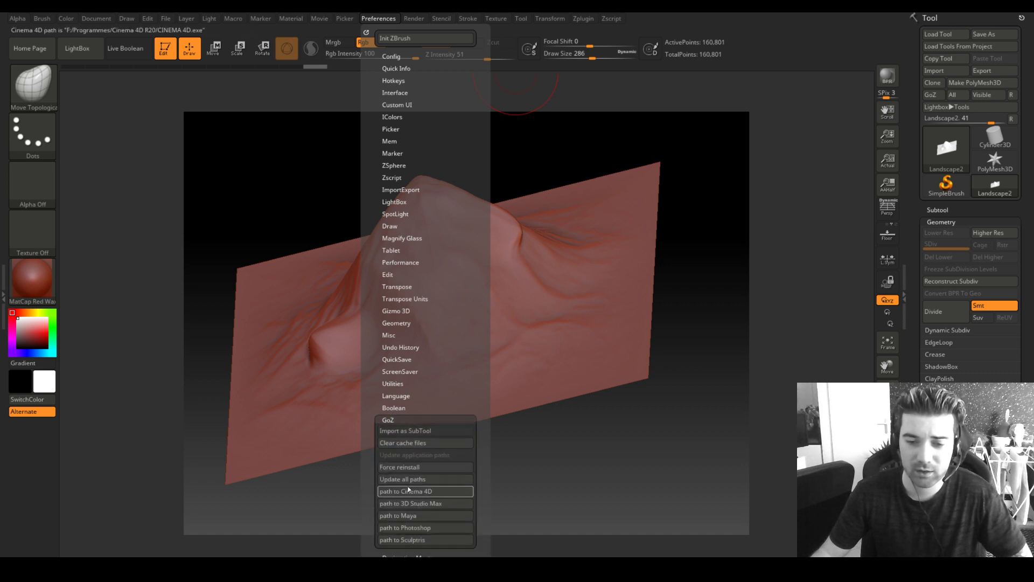
click(388, 494)
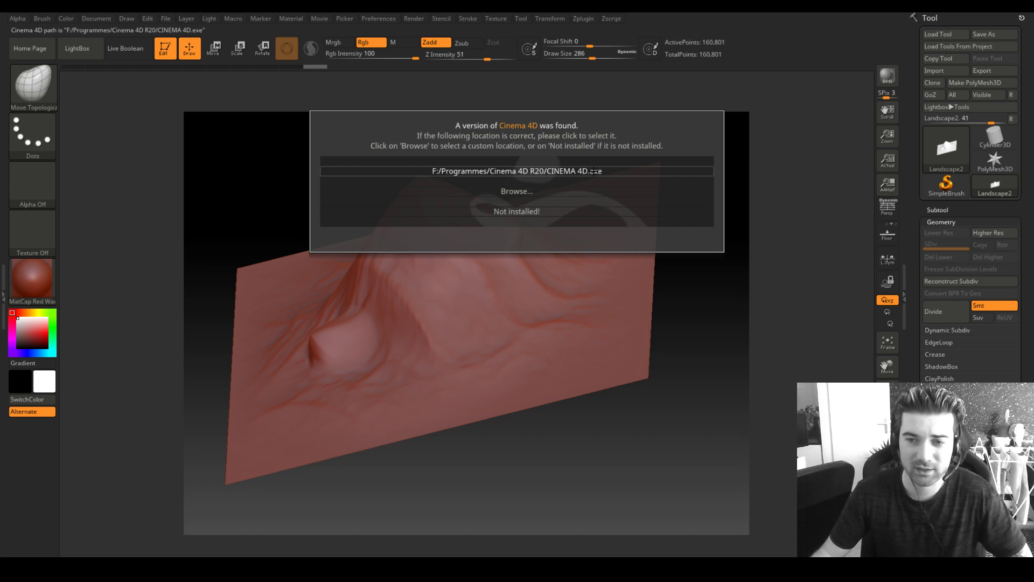
click(625, 171)
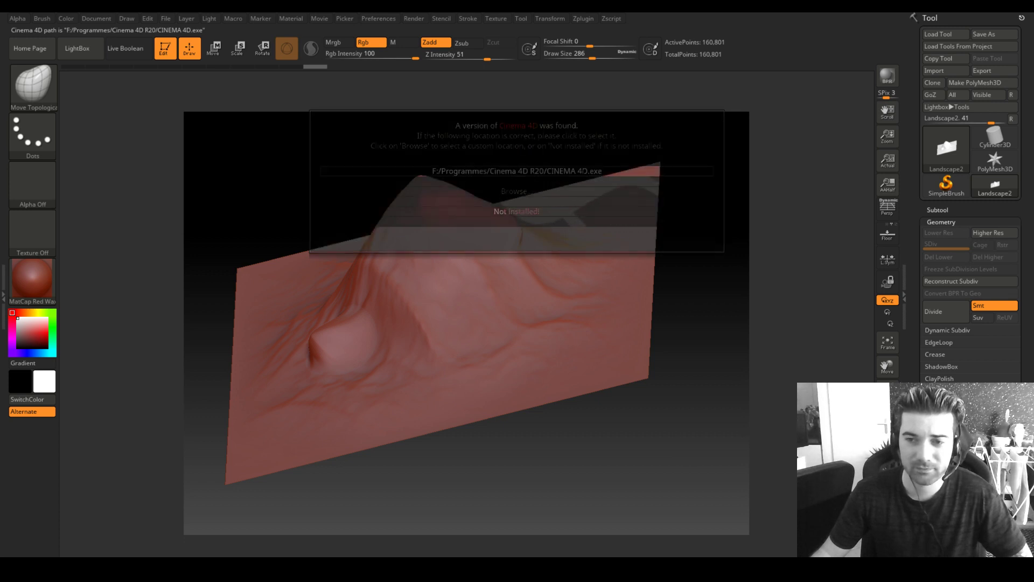
click(379, 18)
click(423, 484)
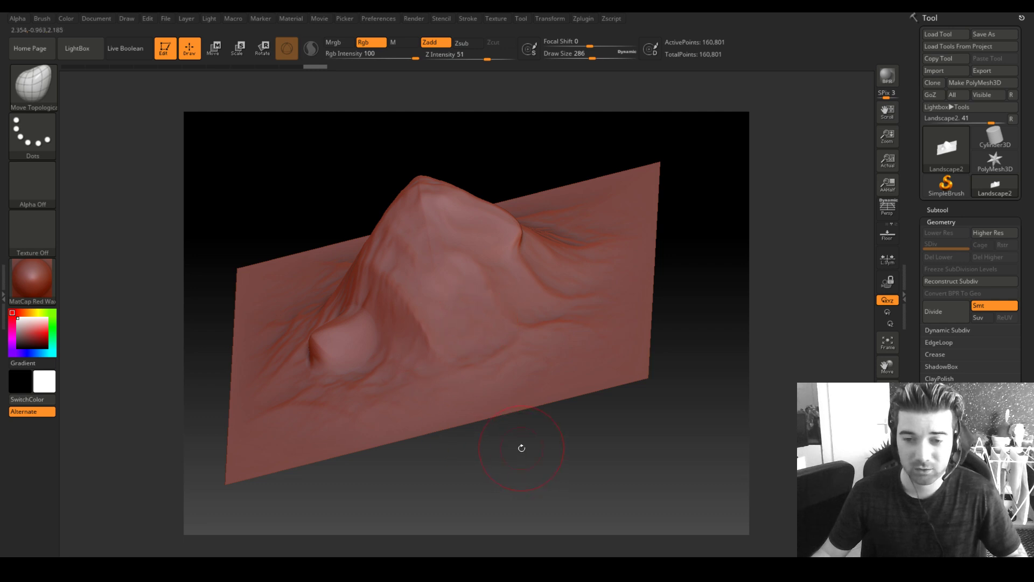
Step: Switch back to the browser and open the [EN] Motion Designers Community group on Facebook
key(super)
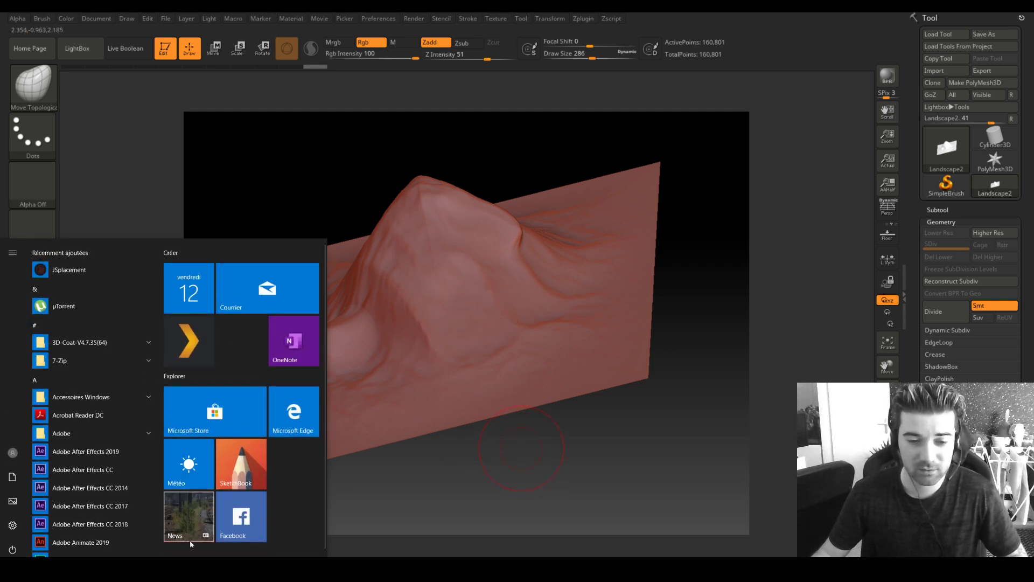
click(166, 408)
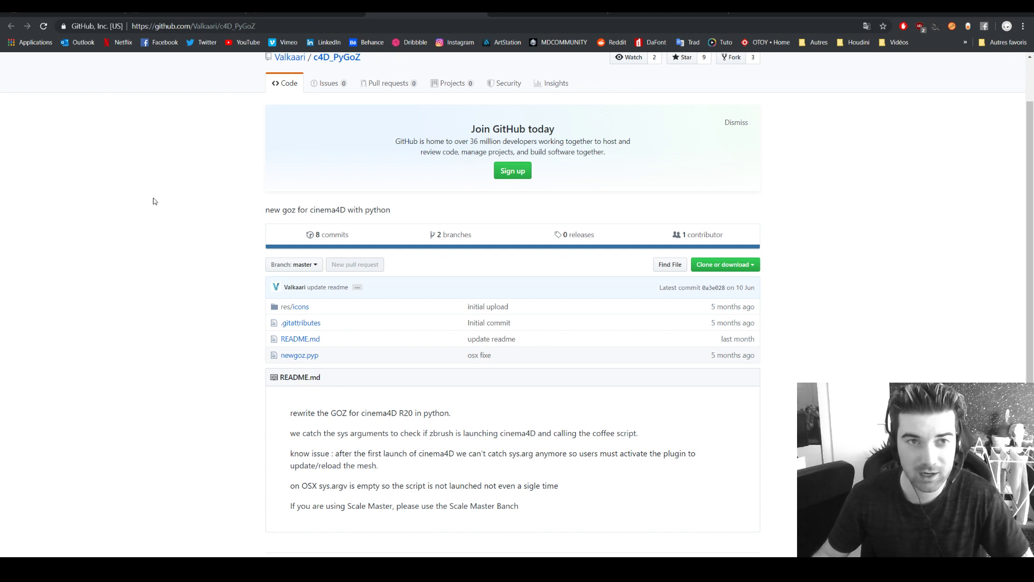
scroll(153, 202, up, 1)
key(ctrl+Tab)
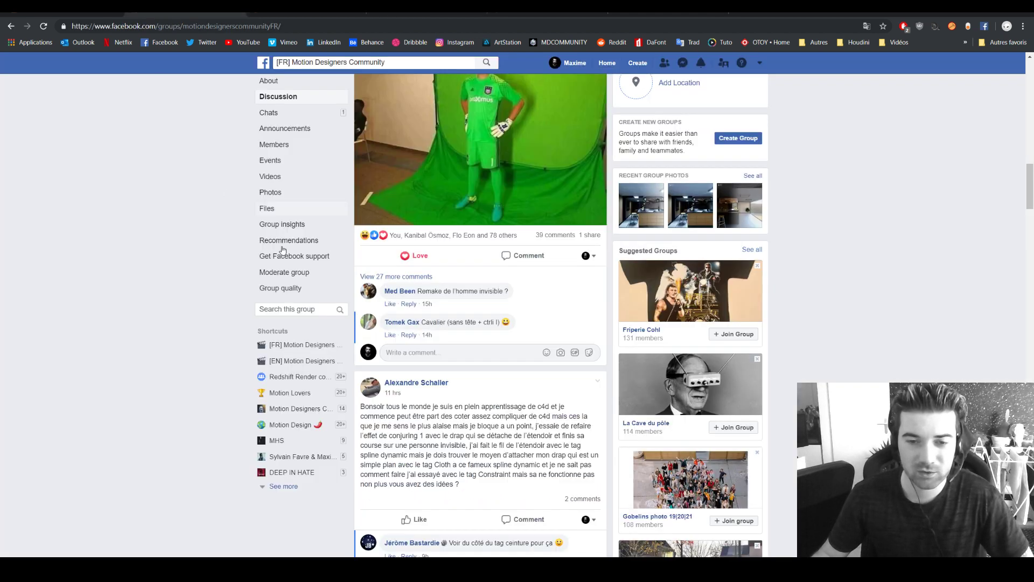
click(301, 361)
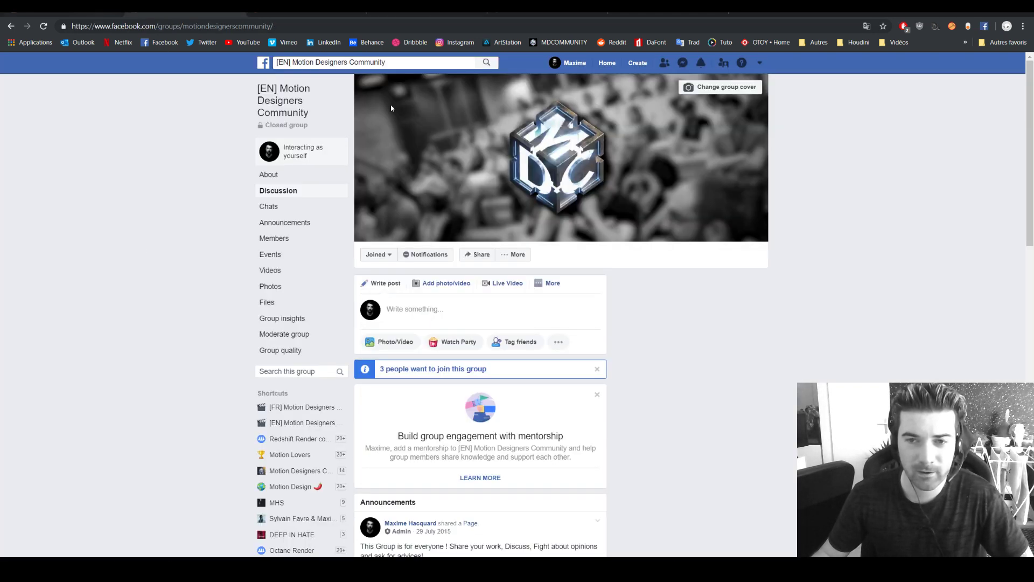
Step: Look through the members' posts in the [EN] Motion Designers Community group's discussion feed
scroll(581, 354, down, 10)
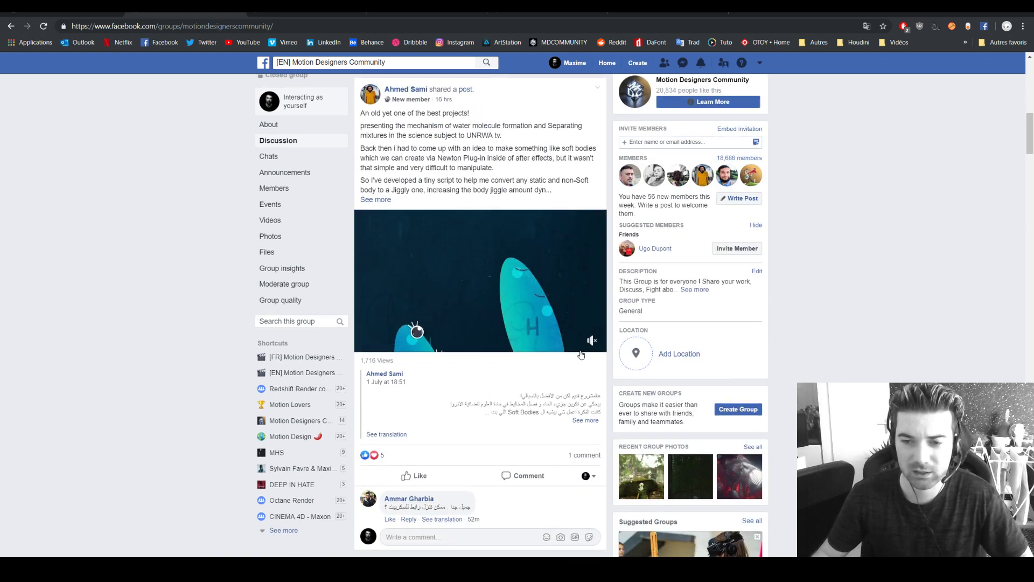
scroll(581, 354, down, 15)
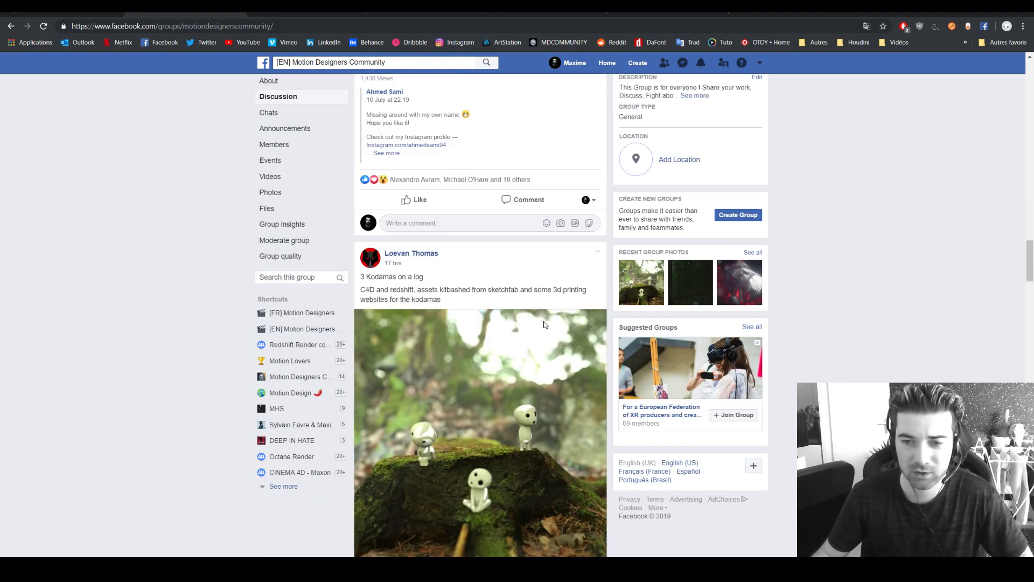
scroll(544, 324, down, 15)
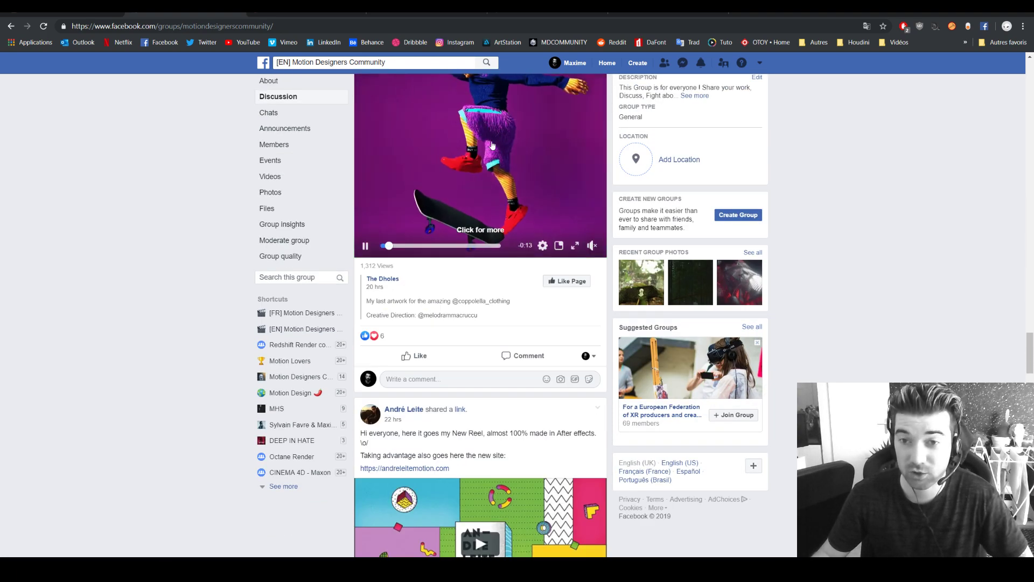
scroll(492, 145, up, 4)
scroll(539, 270, down, 15)
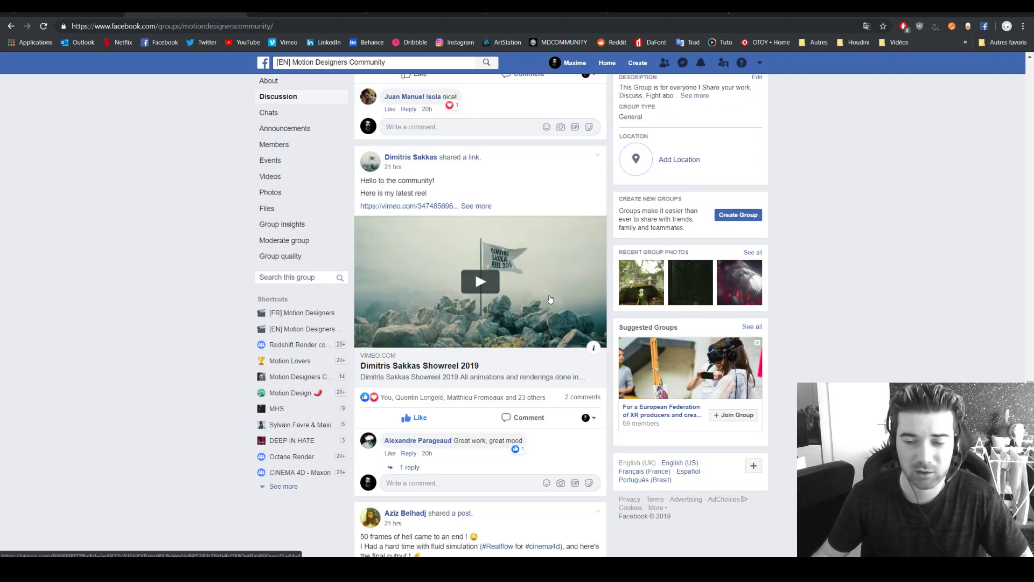
scroll(550, 299, down, 20)
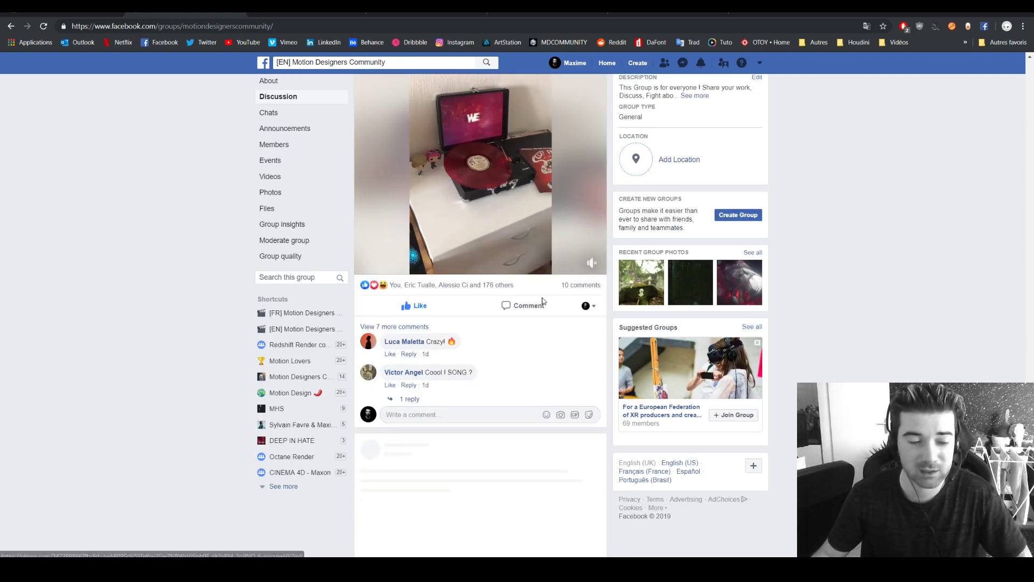
scroll(542, 297, down, 6)
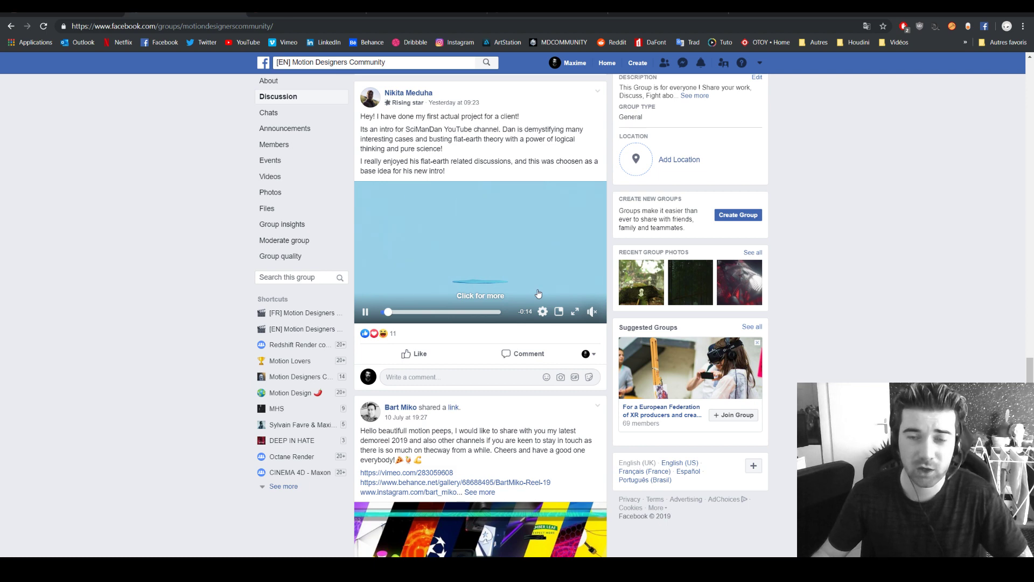
Step: Switch to Discord and look through the [EN] Motion Designers Community server's general channel messages and its list of channels
key(alt+Tab)
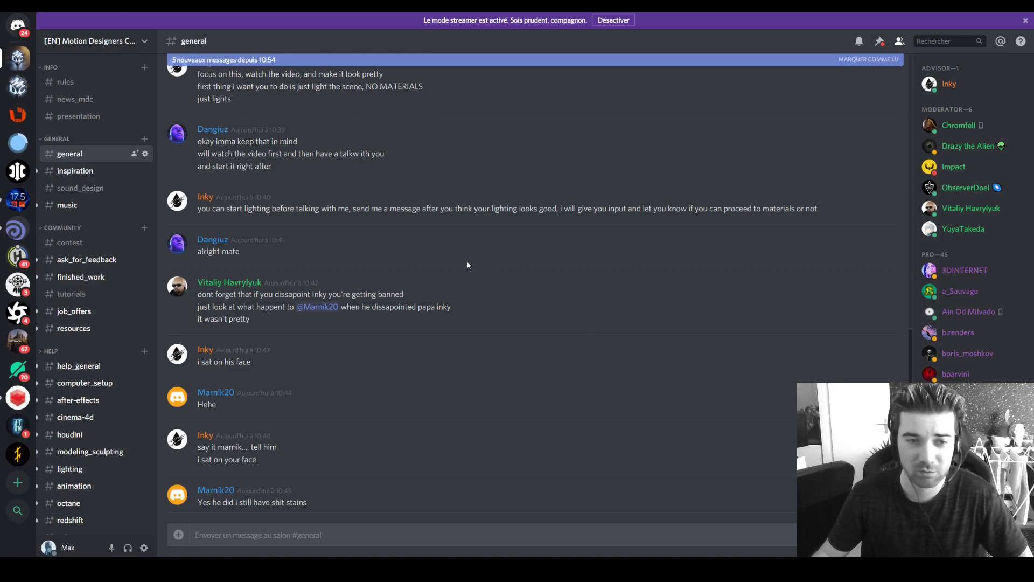
scroll(454, 286, down, 8)
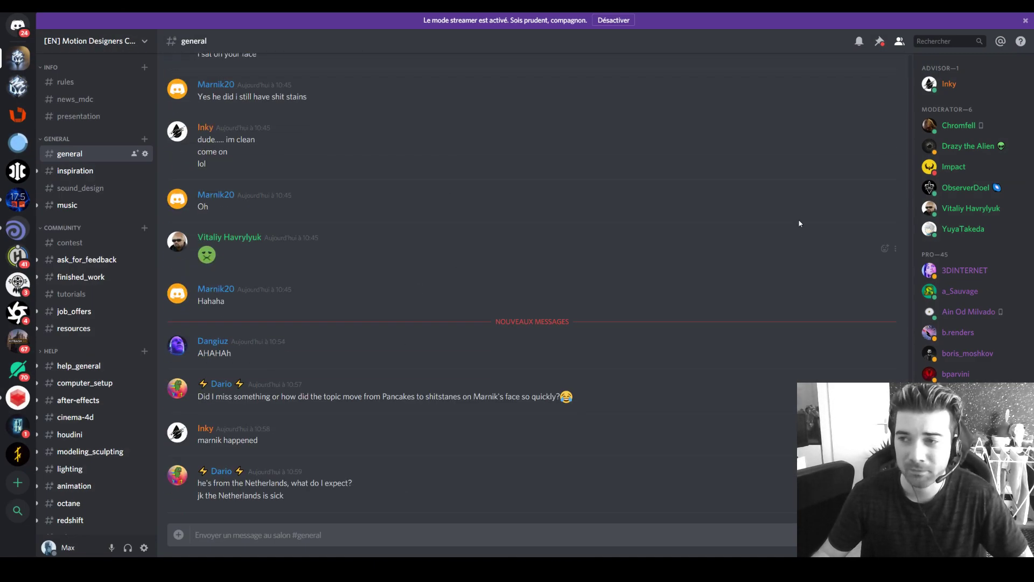
scroll(492, 347, up, 15)
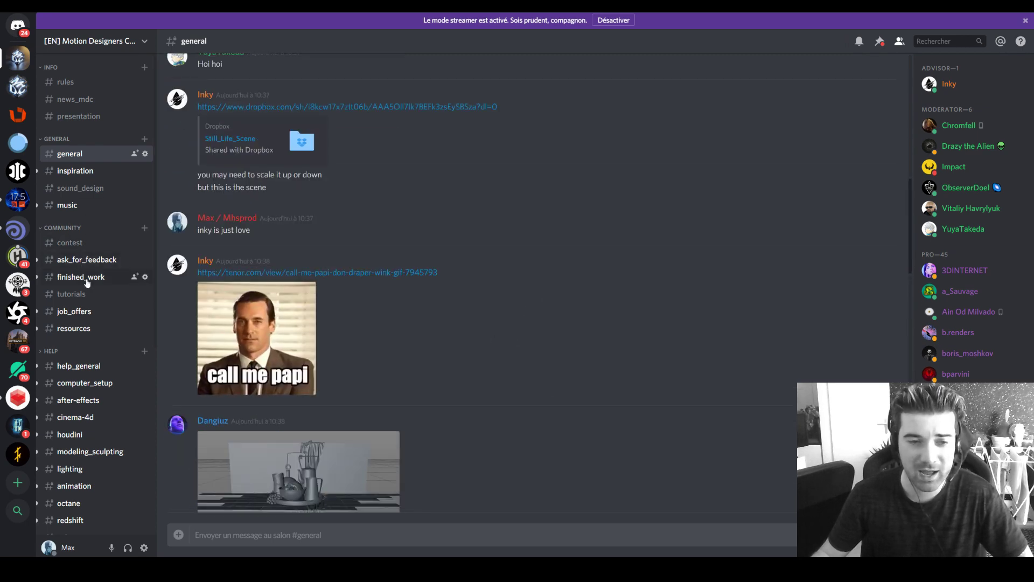
scroll(89, 276, down, 2)
scroll(89, 276, down, 2)
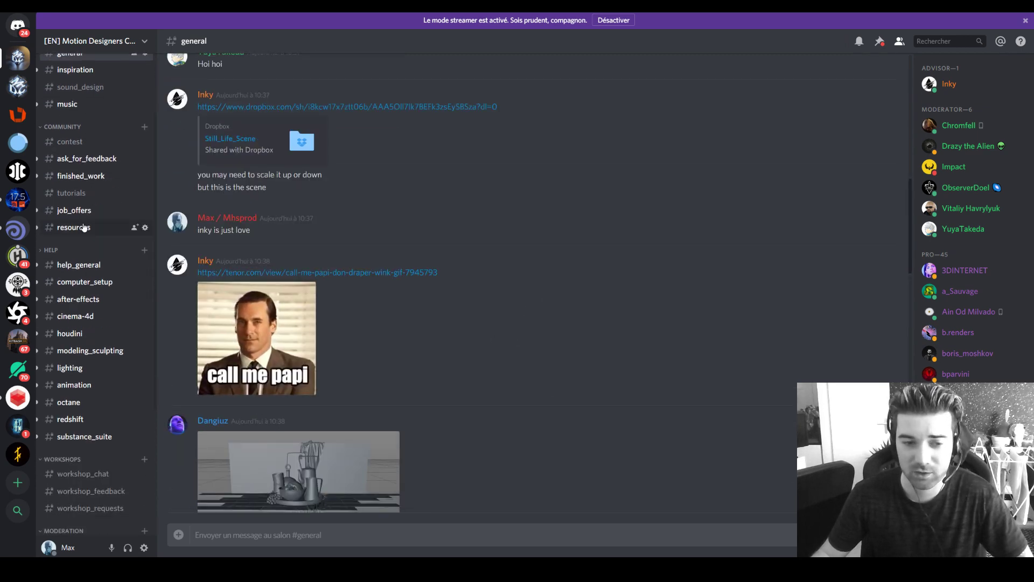
scroll(69, 326, down, 2)
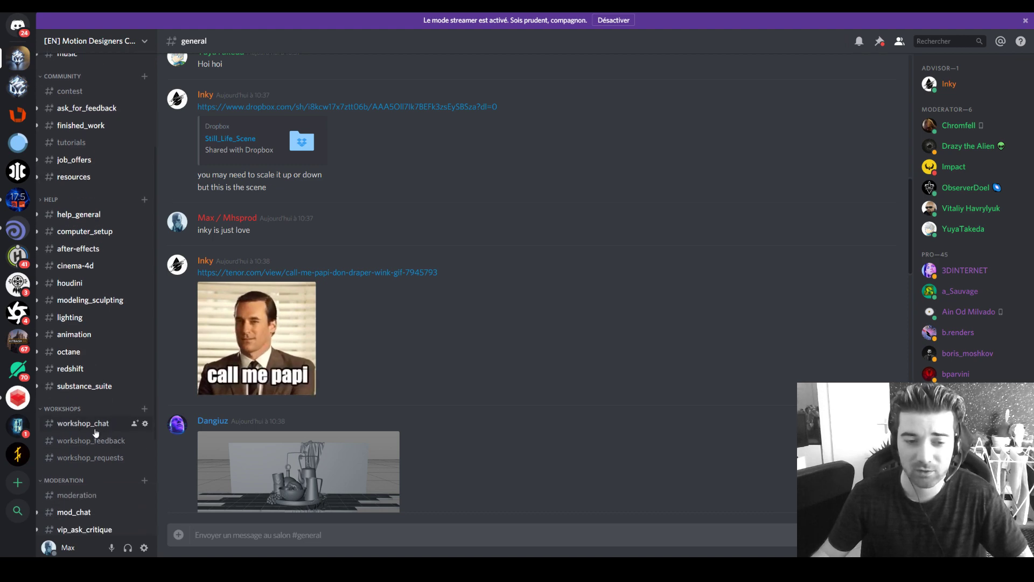
scroll(119, 375, up, 5)
scroll(422, 374, down, 10)
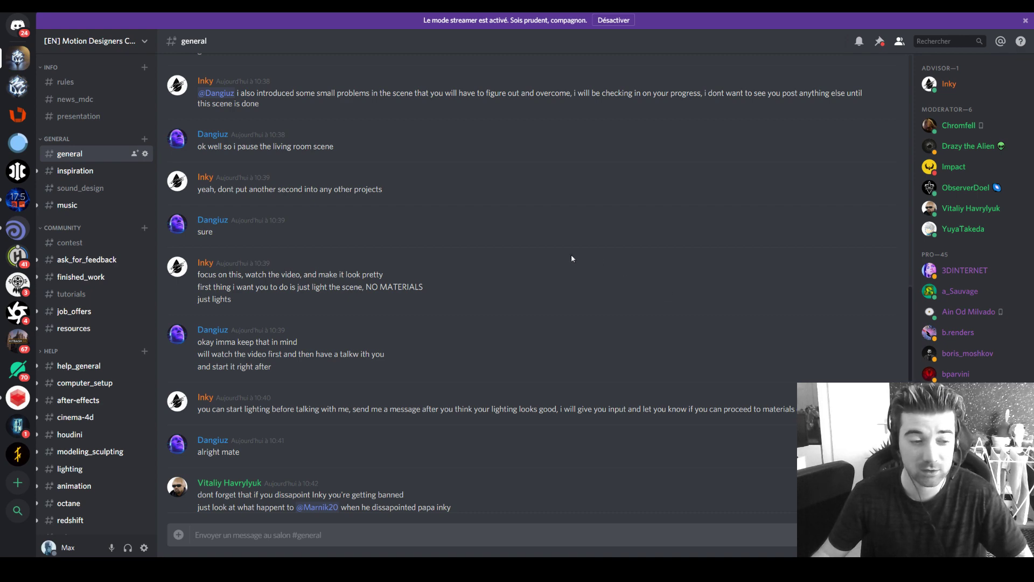
scroll(557, 243, down, 10)
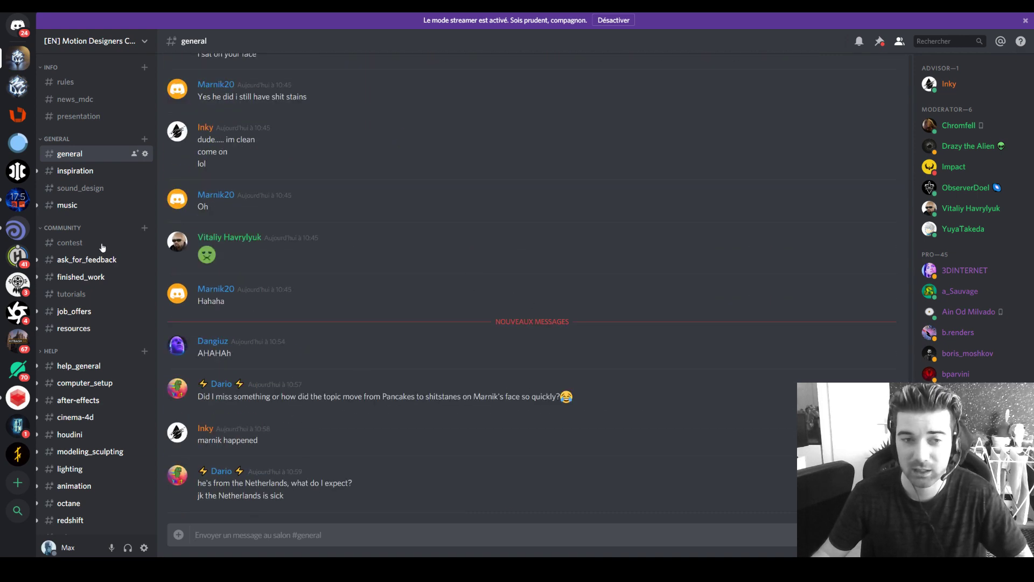
Step: View the server's presentation channel, where members introduce themselves, and return to the general channel
click(75, 117)
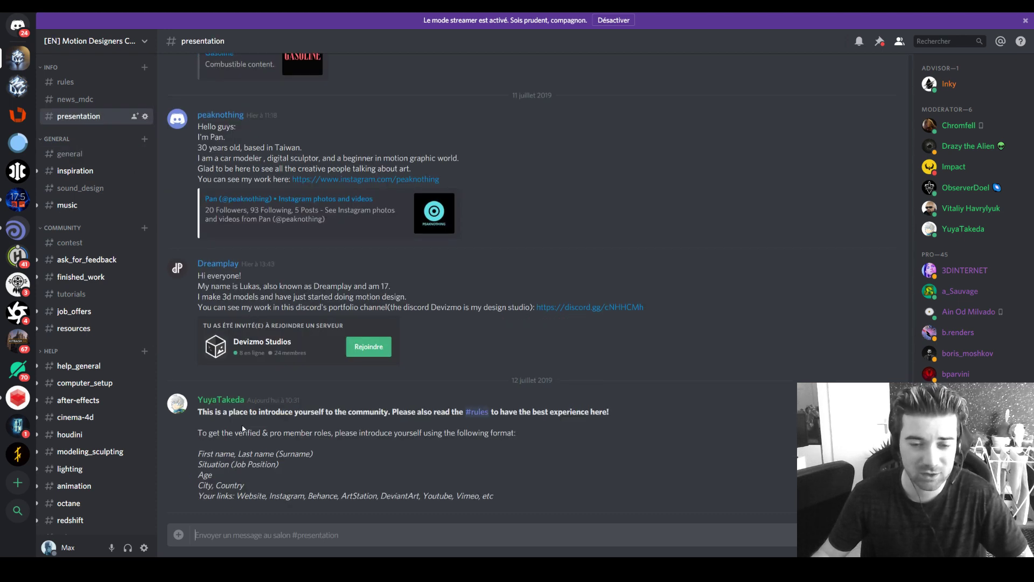
click(70, 153)
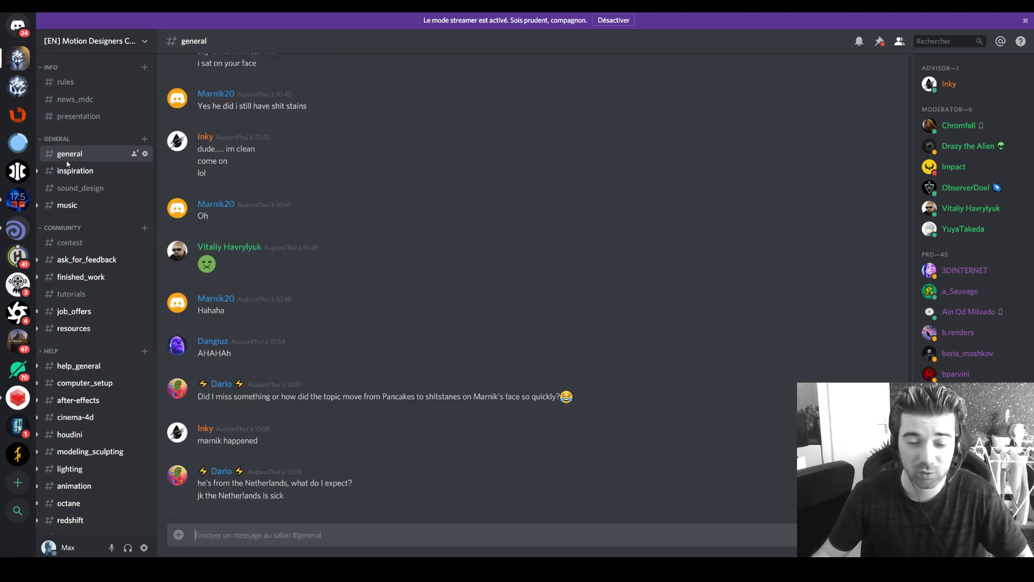